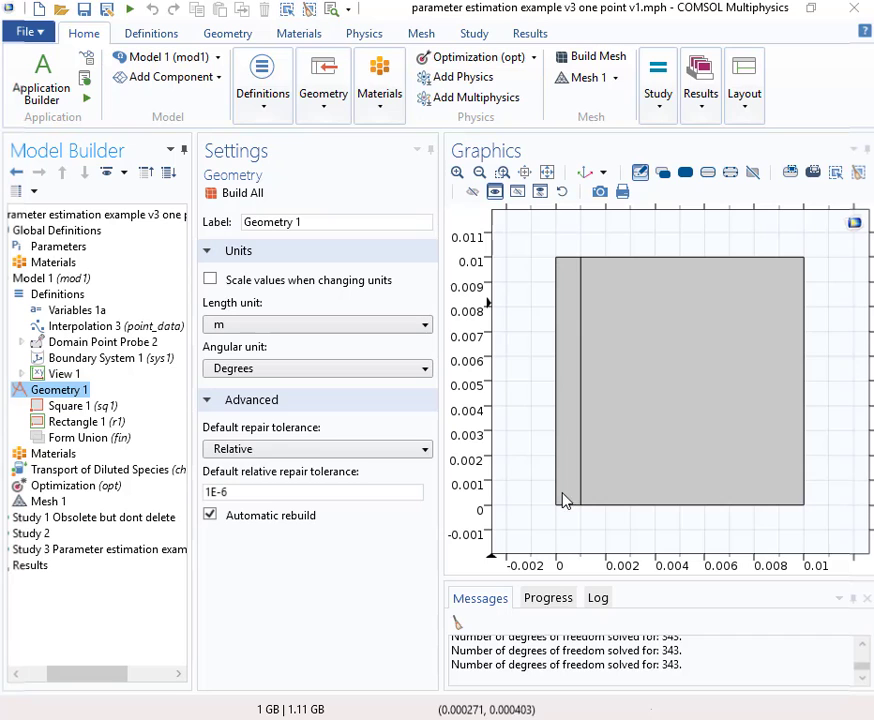
Step: Inspect the Concentration 1 and No Flux 1 boundary selections under Transport of Diluted Species
{"action": "left_click", "coordinate": [18, 470]}
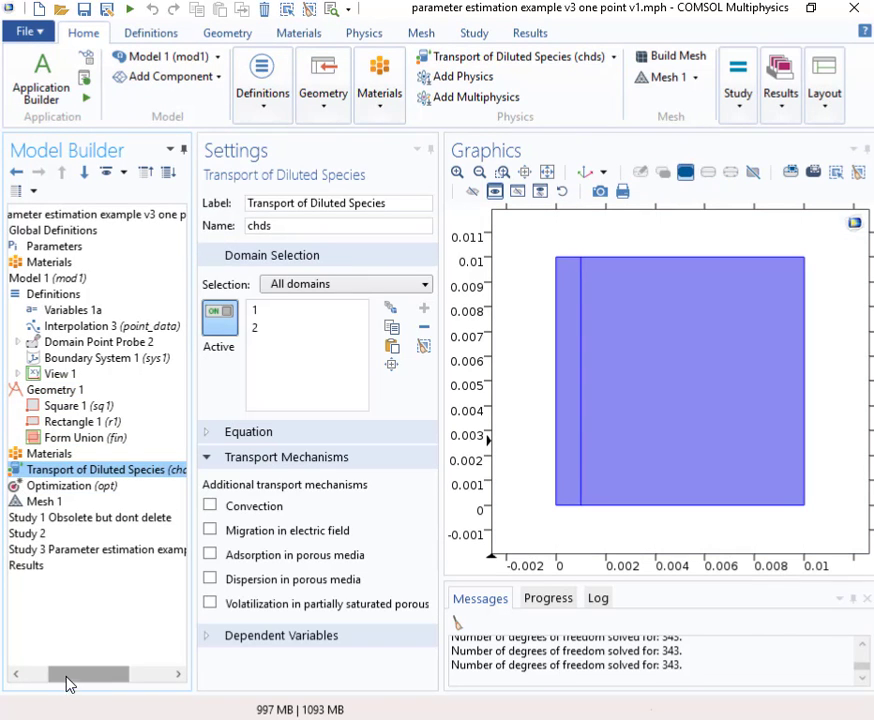
{"action": "left_click_drag", "start_coordinate": [66, 679], "coordinate": [40, 676]}
{"action": "left_click", "coordinate": [54, 470]}
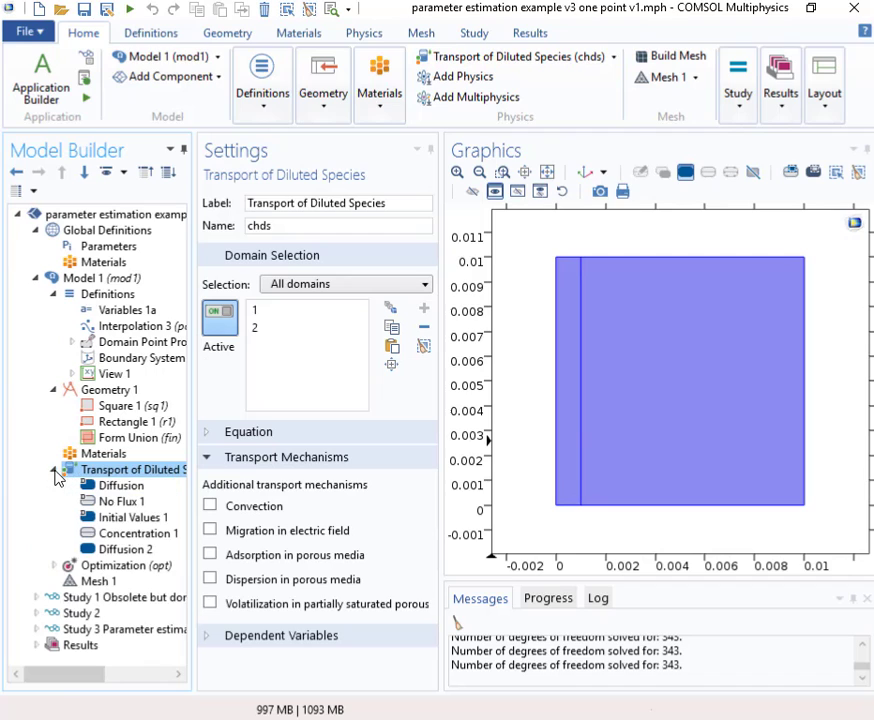
{"action": "left_click", "coordinate": [135, 533]}
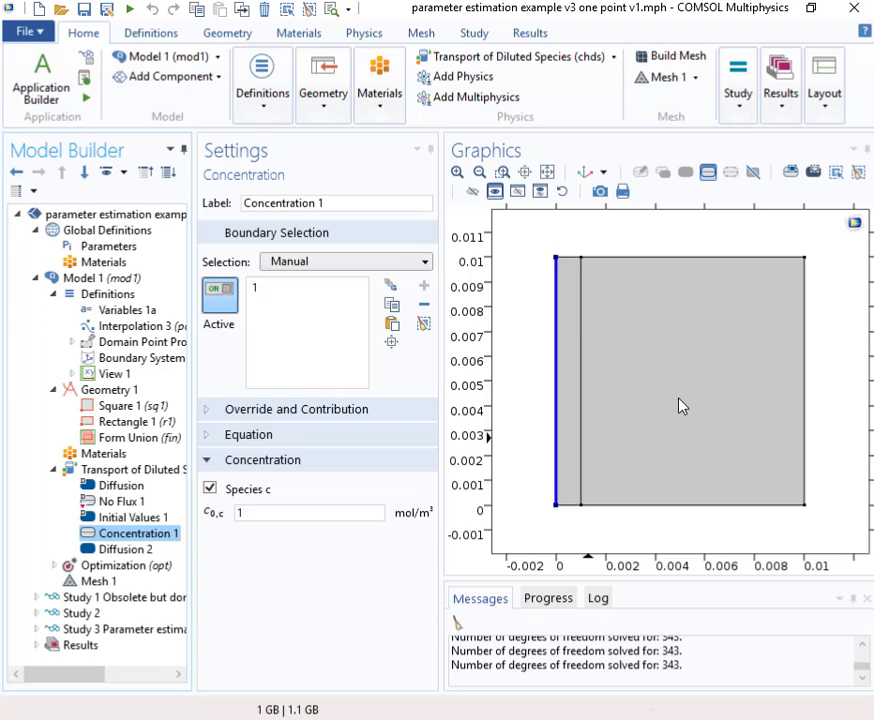
{"action": "left_click", "coordinate": [120, 502]}
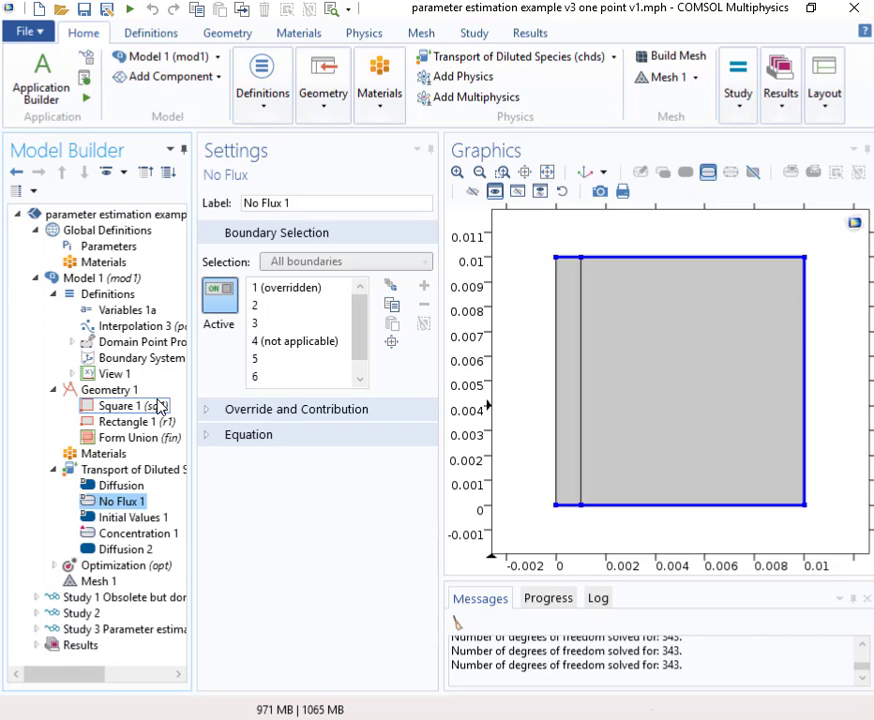
Step: Show Domain Point Probe 2, located at x = 0.005 m, y = 0.005 m
{"action": "left_click", "coordinate": [121, 343]}
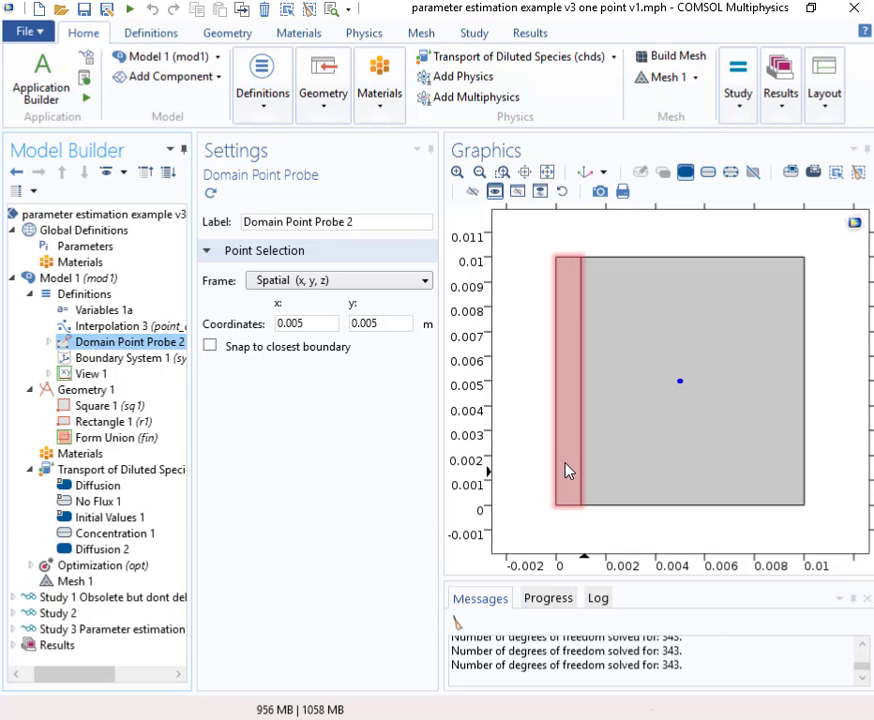
{"action": "key", "text": "super+Tab"}
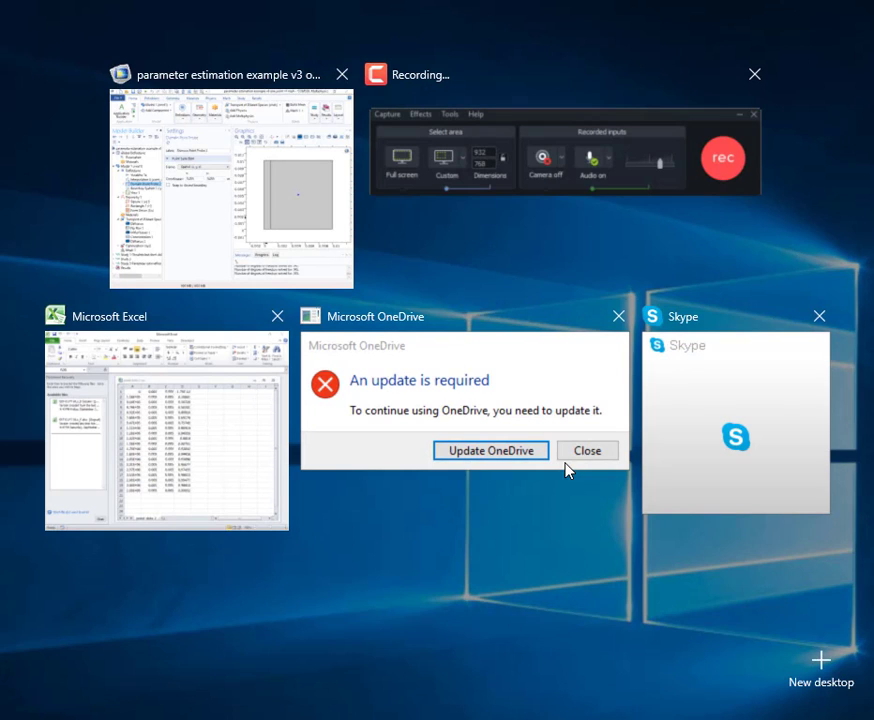
{"action": "left_click", "coordinate": [160, 430]}
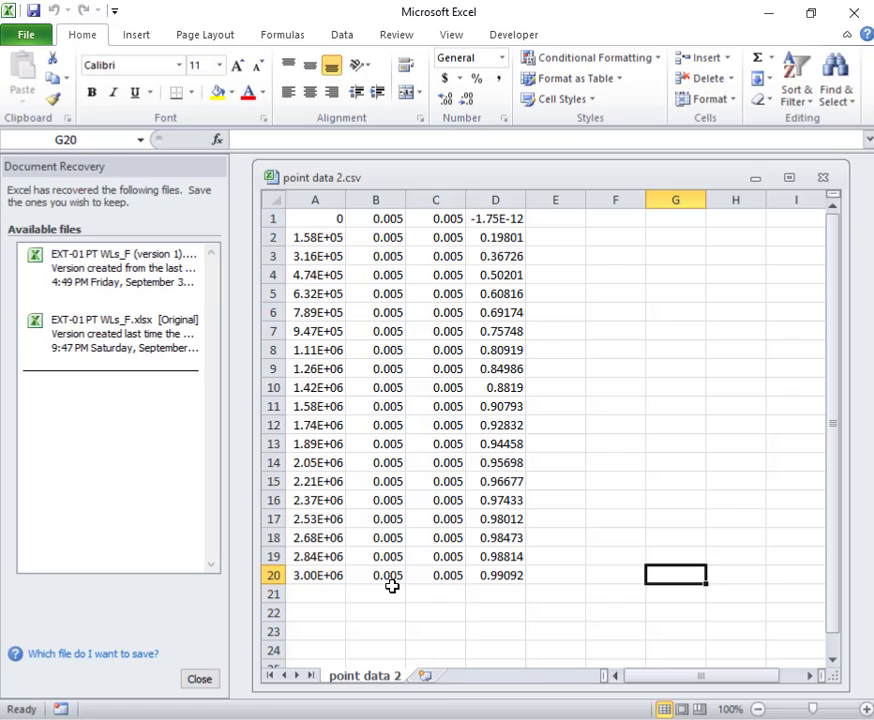
{"action": "key", "text": "super+Tab"}
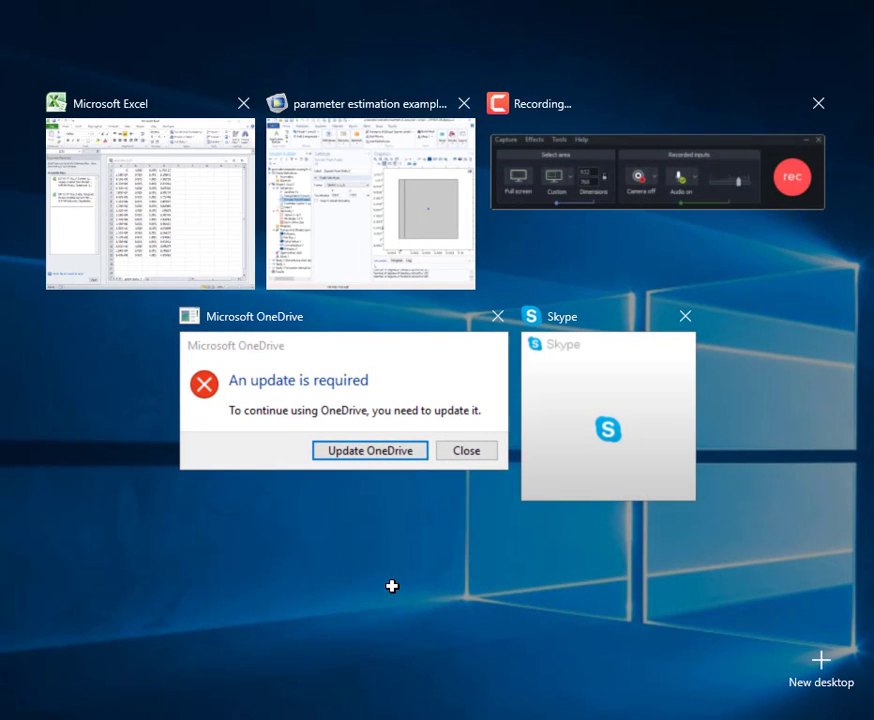
{"action": "left_click", "coordinate": [360, 256]}
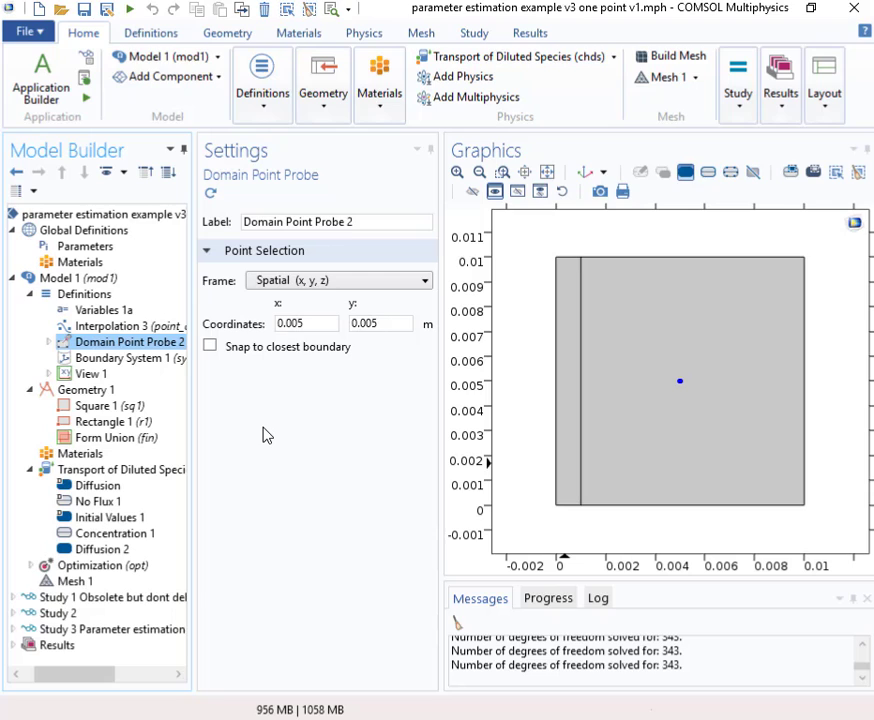
Step: Open the Interpolation 3 settings and widen them to read the full data file path
{"action": "left_click", "coordinate": [124, 333]}
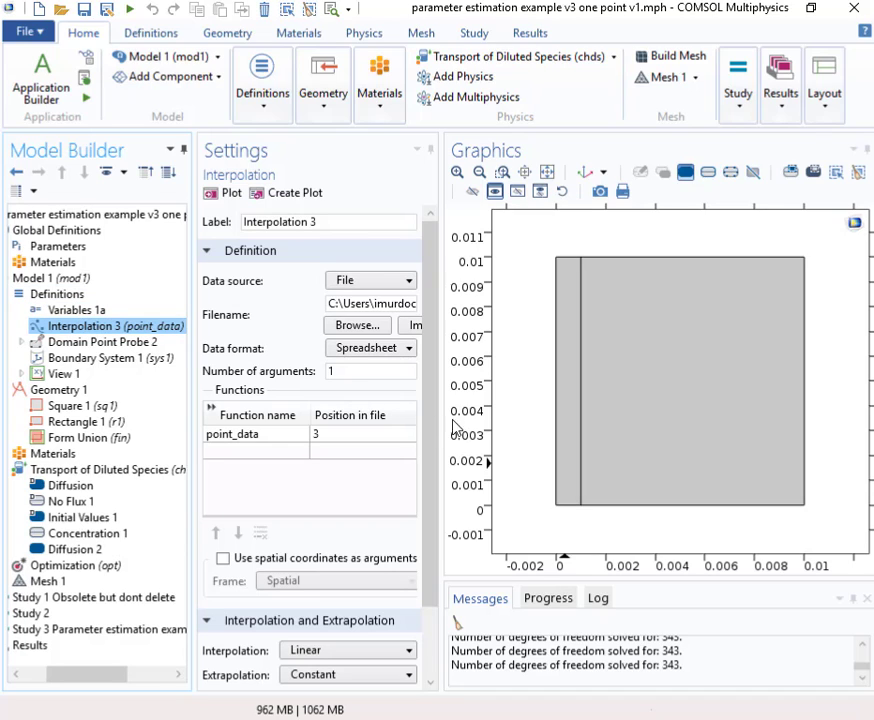
{"action": "left_click_drag", "start_coordinate": [442, 434], "coordinate": [687, 441]}
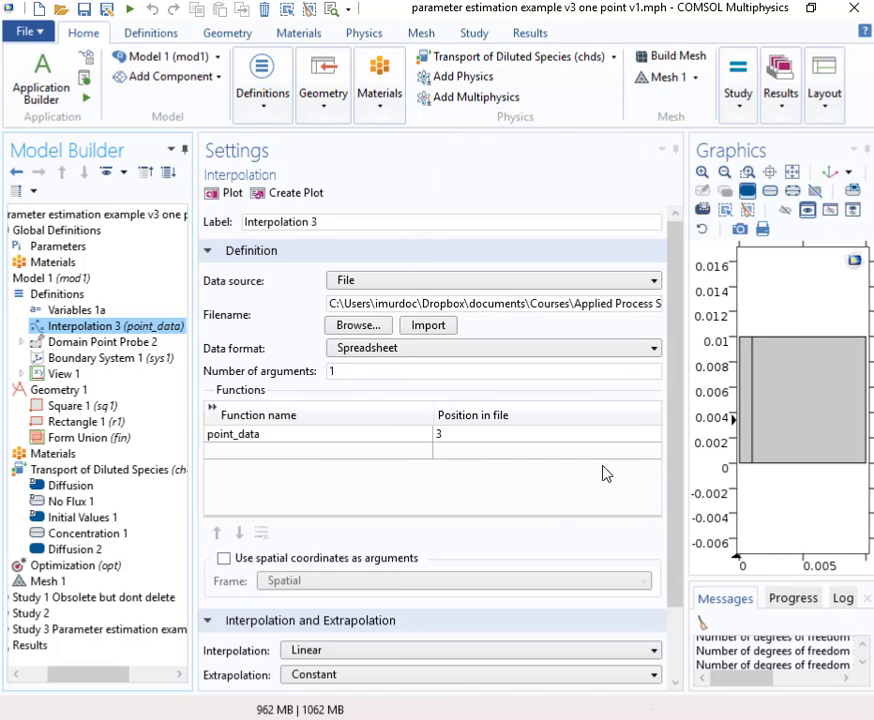
{"action": "left_click", "coordinate": [563, 309]}
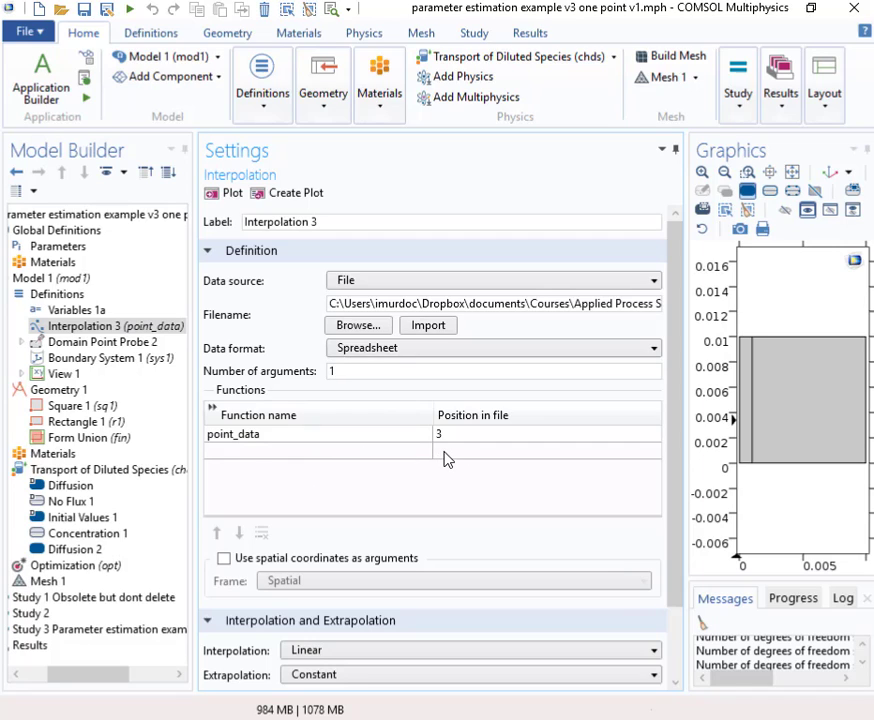
Step: Check the Number of arguments value of the point_data function
{"action": "double_click", "coordinate": [333, 371]}
{"action": "left_click", "coordinate": [347, 372]}
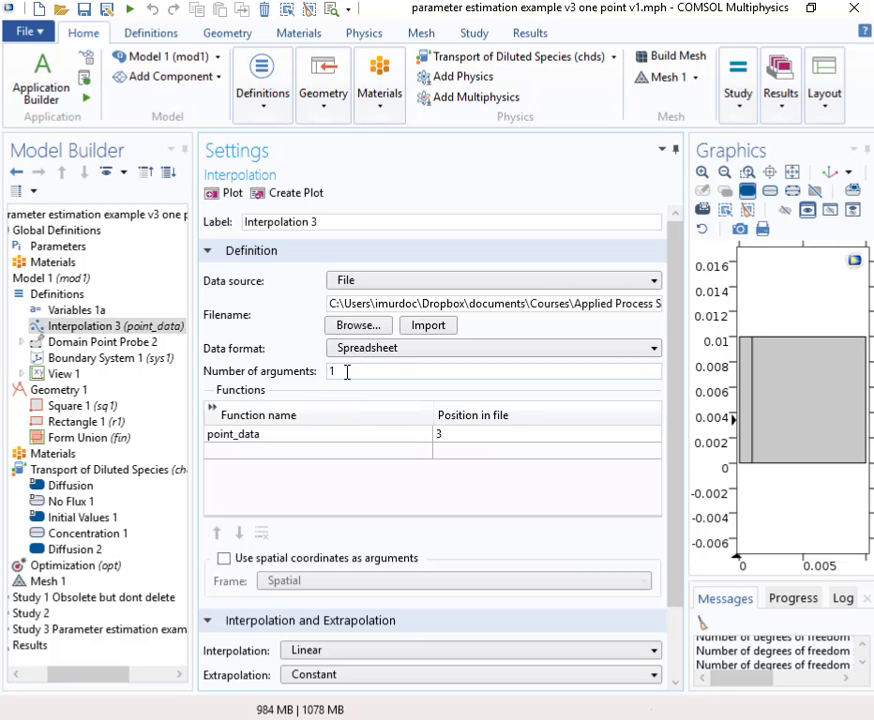
{"action": "double_click", "coordinate": [348, 371]}
{"action": "left_click", "coordinate": [347, 371]}
{"action": "left_click_drag", "start_coordinate": [347, 371], "coordinate": [334, 371]}
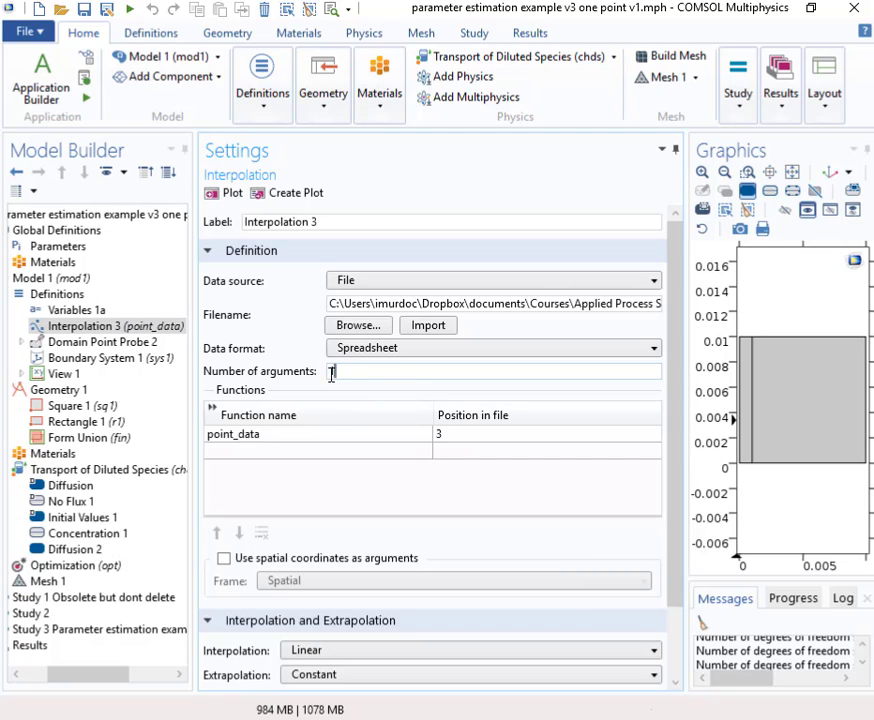
Step: Plot point_data, then resize the Graphics area to a middle width for easier reading
{"action": "left_click", "coordinate": [229, 197]}
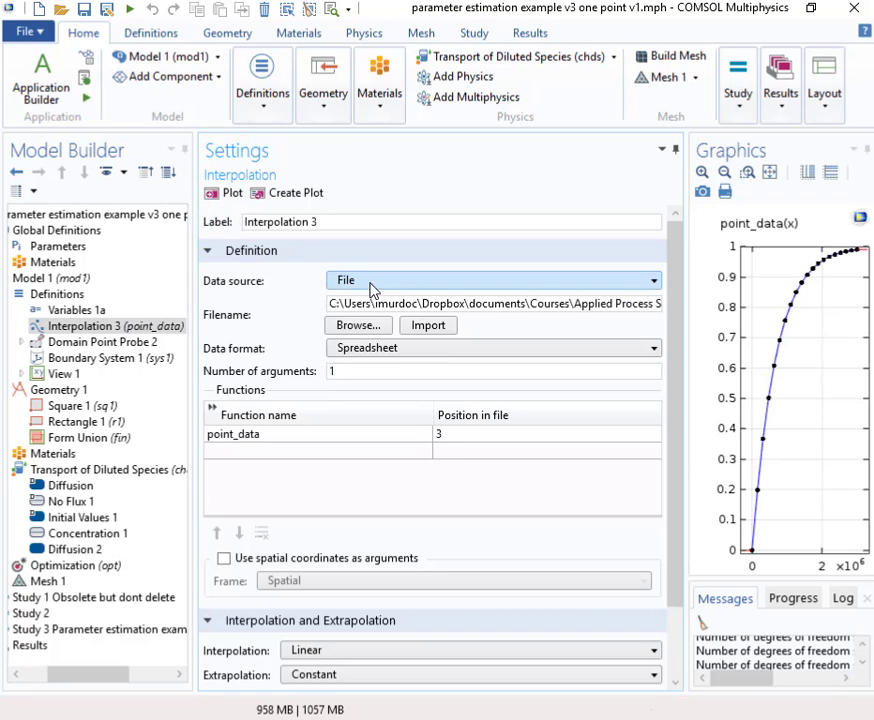
{"action": "left_click_drag", "start_coordinate": [683, 484], "coordinate": [460, 507]}
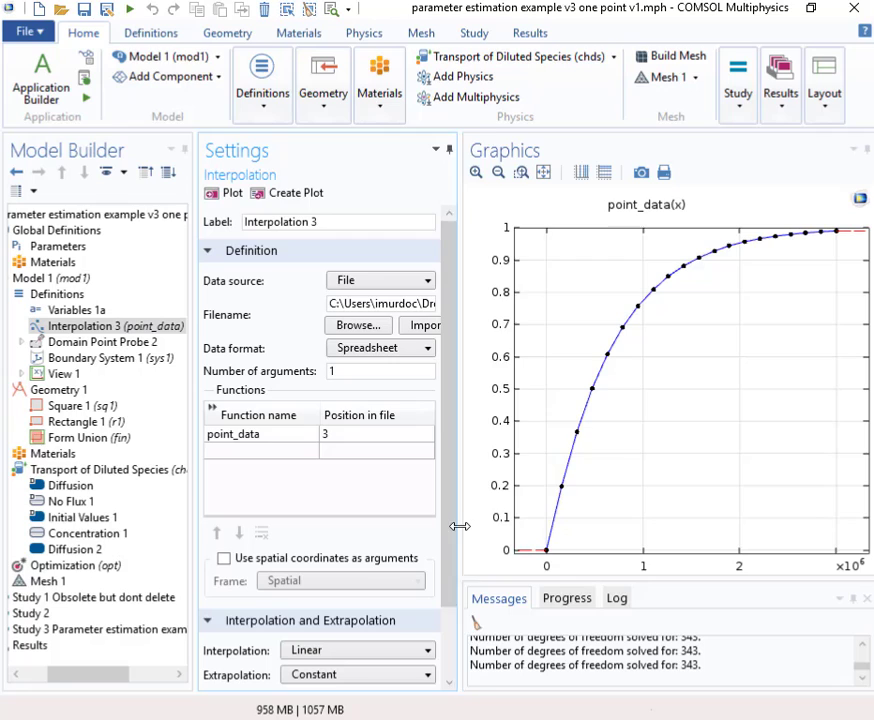
{"action": "left_click_drag", "start_coordinate": [458, 526], "coordinate": [592, 522]}
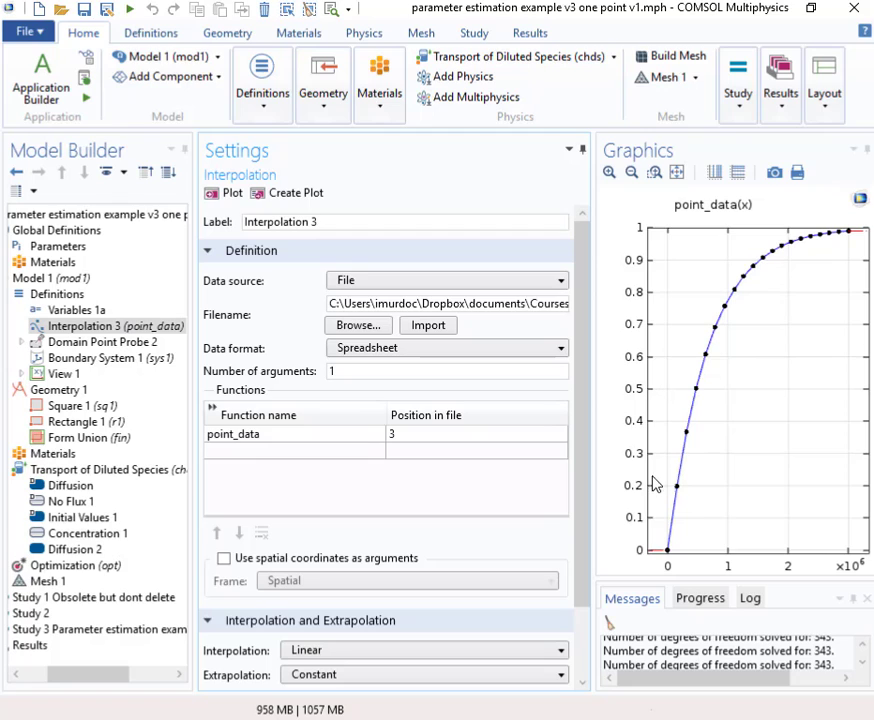
Step: Create 1D Plot Group 15 from the interpolation and expand it in Results
{"action": "left_click", "coordinate": [295, 194]}
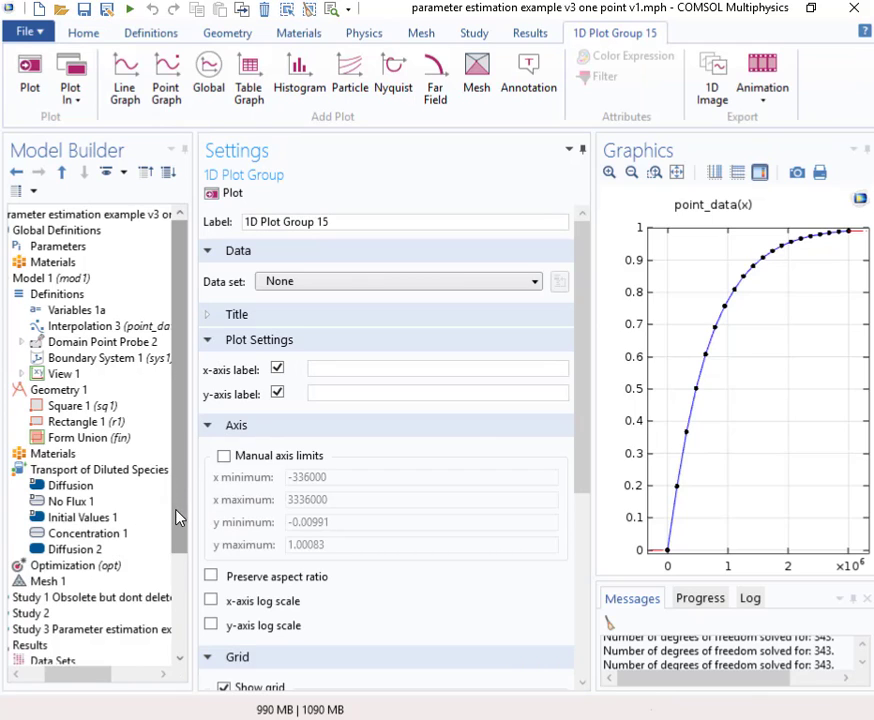
{"action": "left_click_drag", "start_coordinate": [176, 517], "coordinate": [176, 638]}
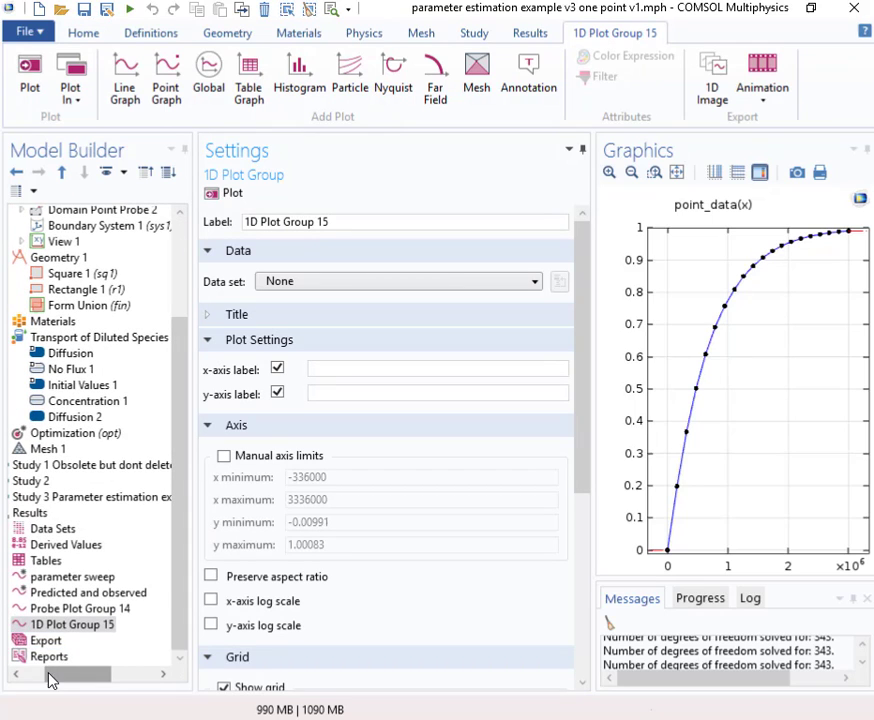
{"action": "left_click_drag", "start_coordinate": [47, 677], "coordinate": [27, 679]}
{"action": "left_click", "coordinate": [56, 624]}
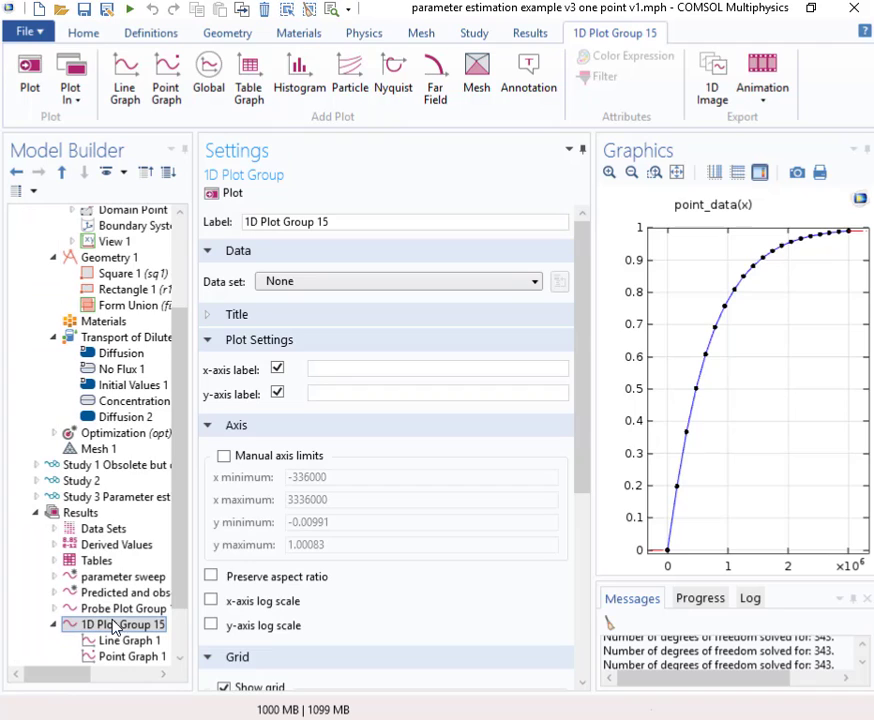
{"action": "scroll", "coordinate": [183, 555], "scroll_direction": "down", "scroll_amount": 2}
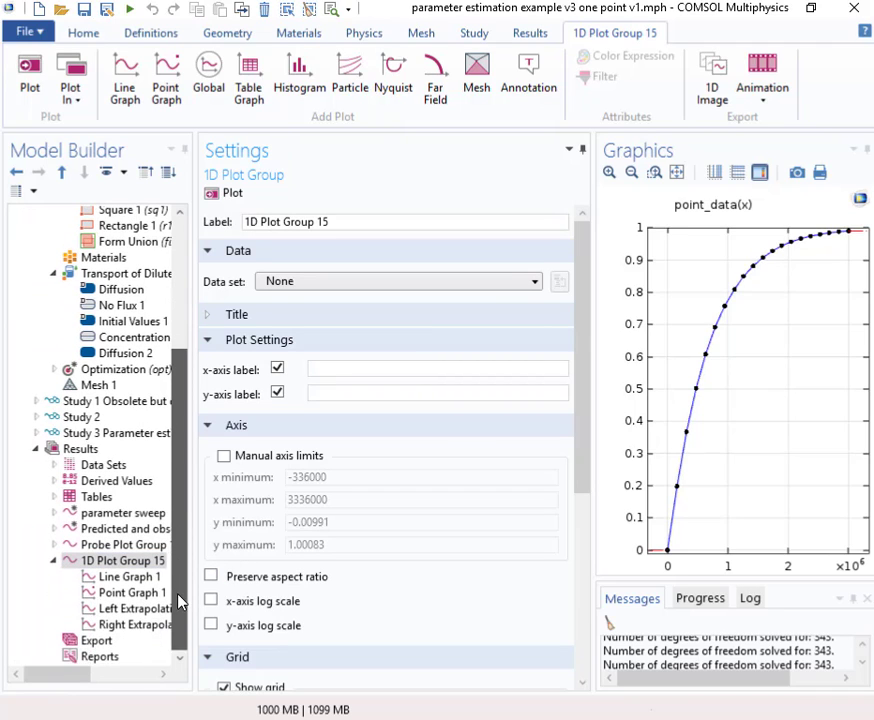
{"action": "left_click_drag", "start_coordinate": [48, 675], "coordinate": [85, 650]}
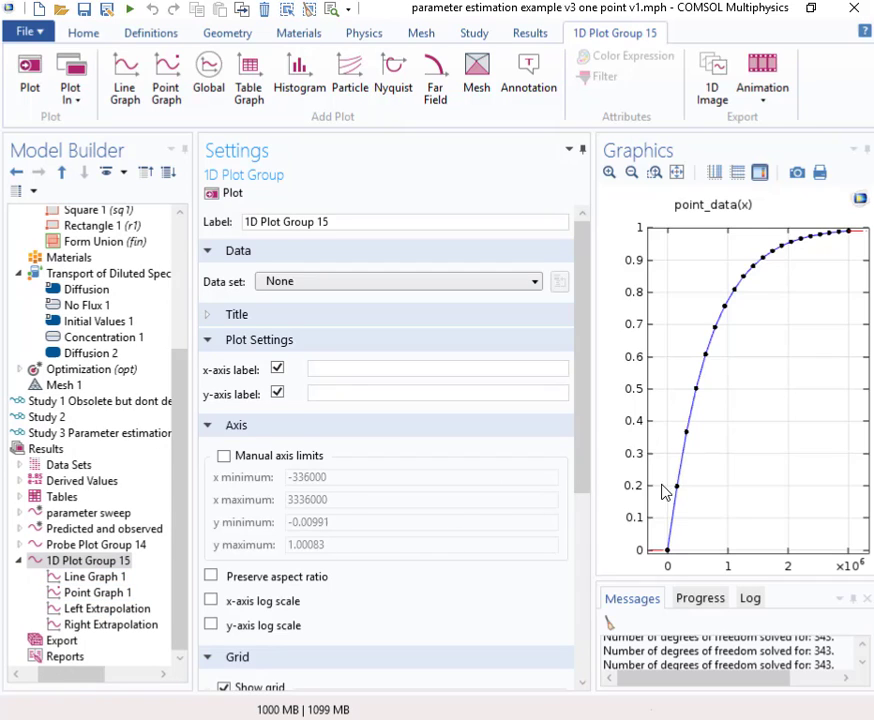
{"action": "double_click", "coordinate": [117, 566]}
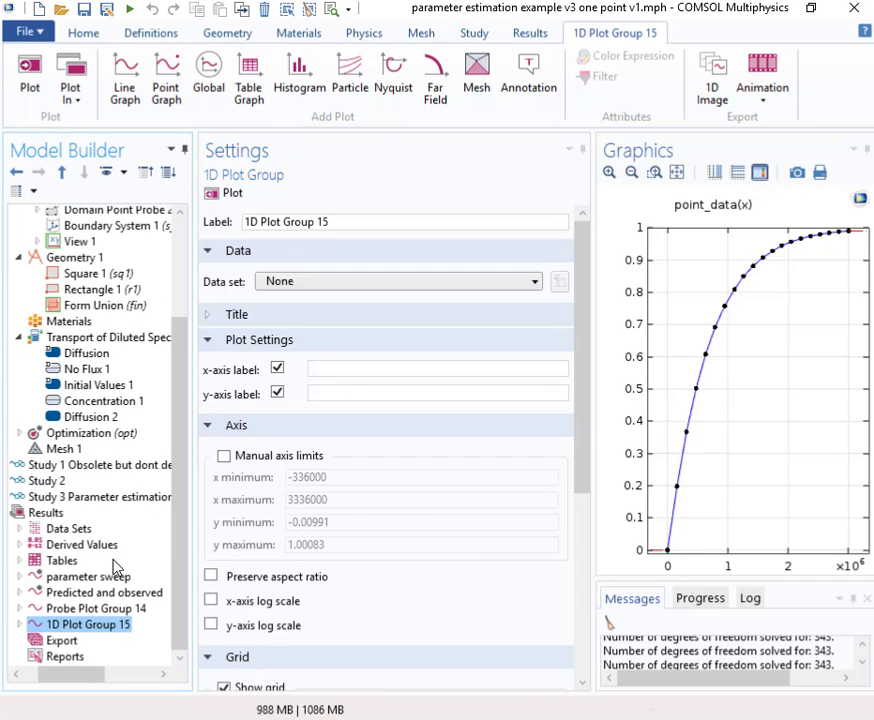
{"action": "left_click", "coordinate": [19, 624]}
{"action": "left_click_drag", "start_coordinate": [179, 588], "coordinate": [179, 644]}
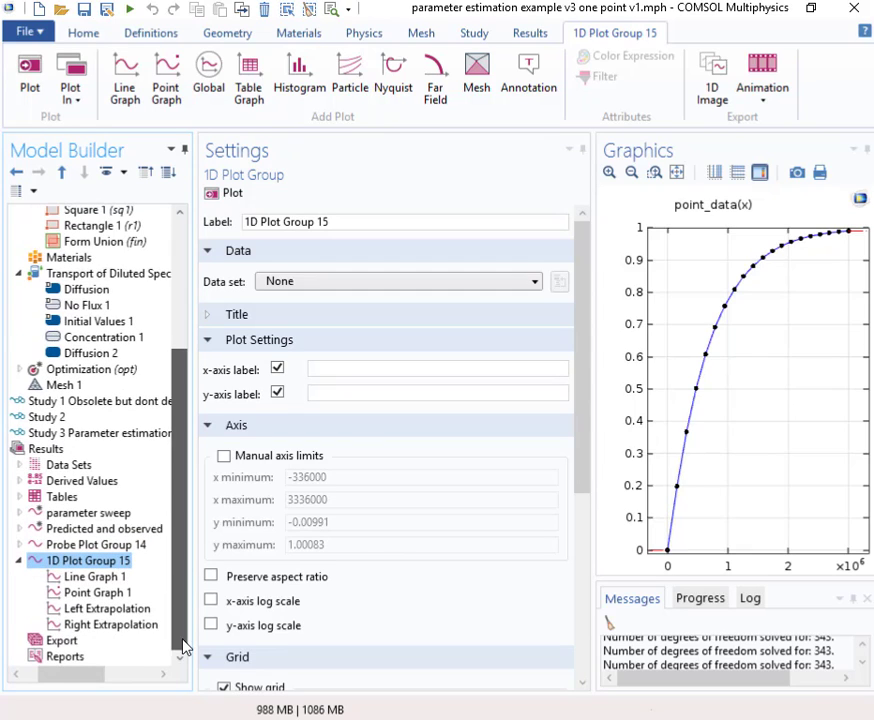
Step: Inspect the Line Graph 1 and Point Graph 1 settings of 1D Plot Group 15
{"action": "left_click", "coordinate": [95, 580]}
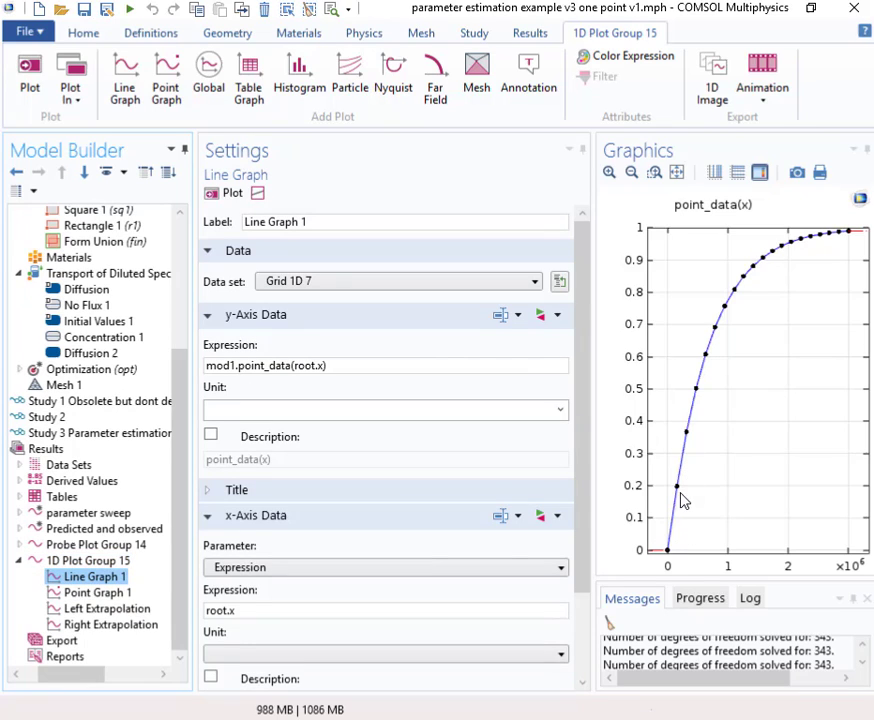
{"action": "left_click", "coordinate": [70, 592]}
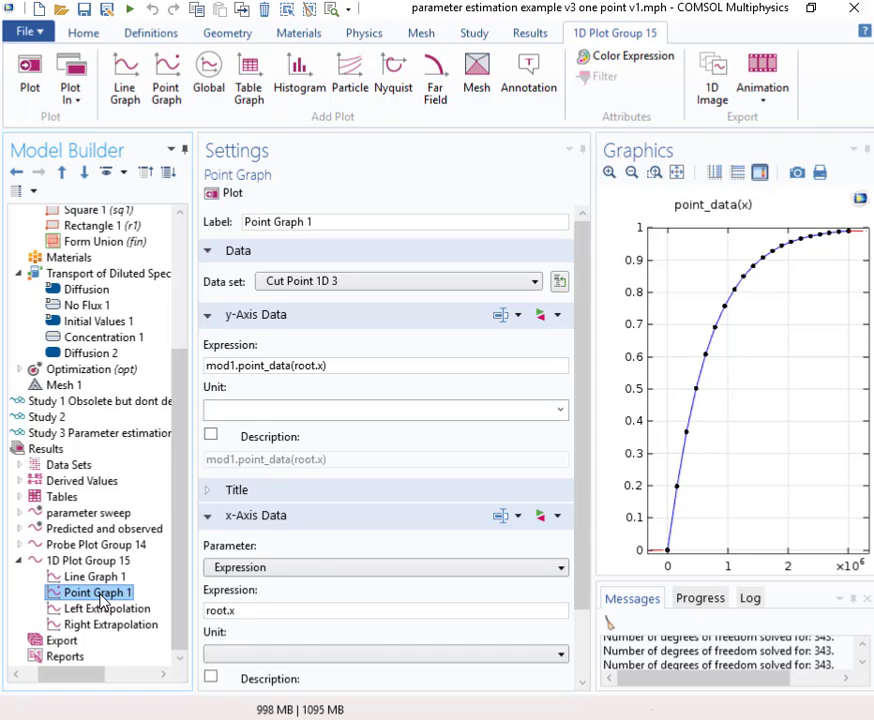
{"action": "mouse_move", "coordinate": [100, 598]}
{"action": "left_mouse_down"}
{"action": "mouse_move", "coordinate": [84, 563]}
{"action": "mouse_move", "coordinate": [96, 603]}
{"action": "mouse_move", "coordinate": [113, 598]}
{"action": "left_mouse_up"}
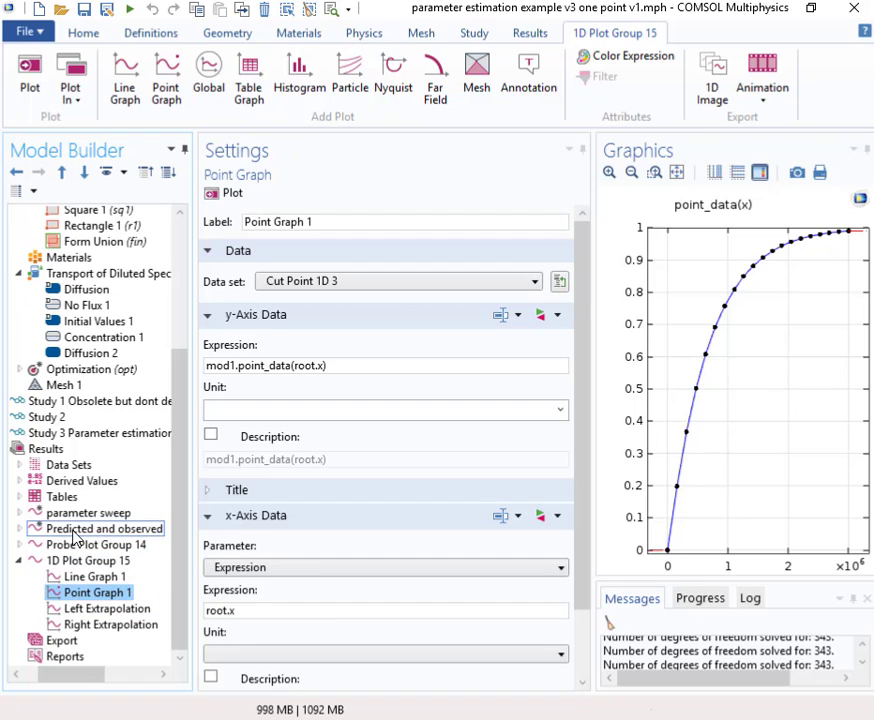
{"action": "left_click", "coordinate": [20, 528]}
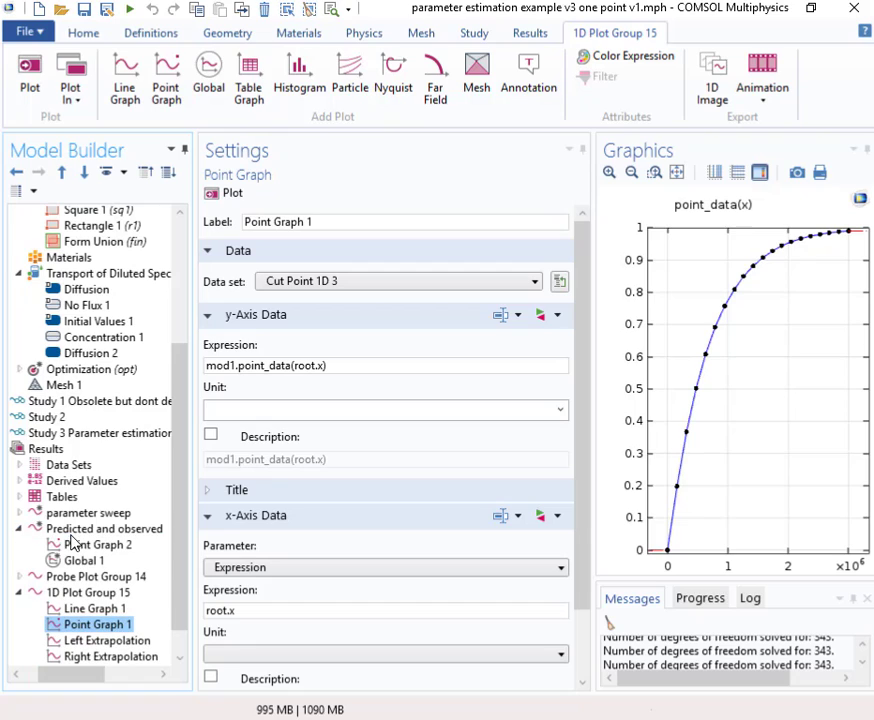
{"action": "left_click", "coordinate": [19, 528]}
{"action": "left_click", "coordinate": [19, 560]}
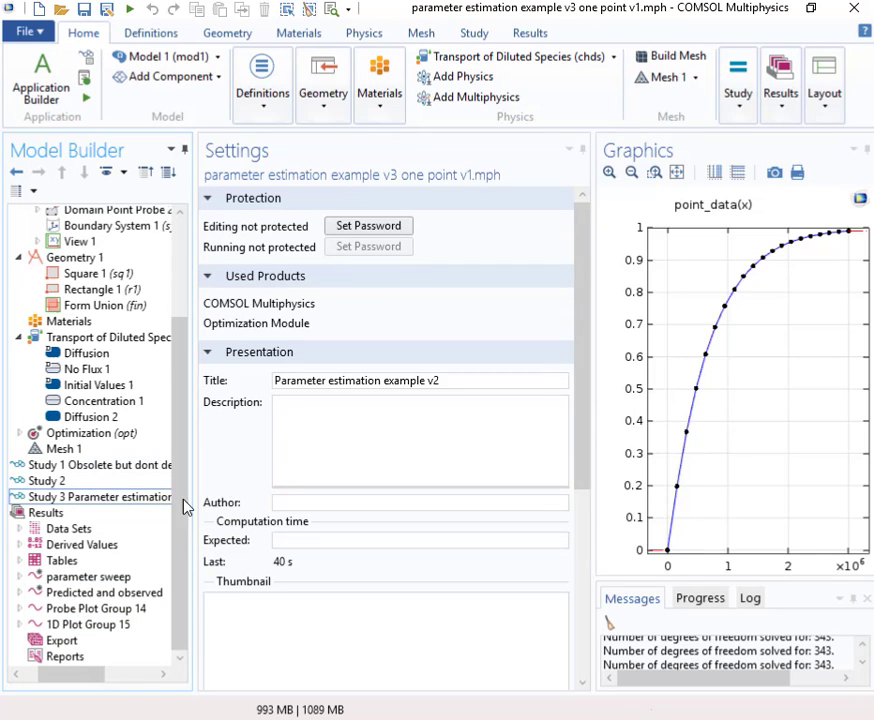
Step: Widen the model tree and collapse Transport of Diluted Species to reveal Optimization (opt)
{"action": "left_click_drag", "start_coordinate": [193, 500], "coordinate": [289, 416]}
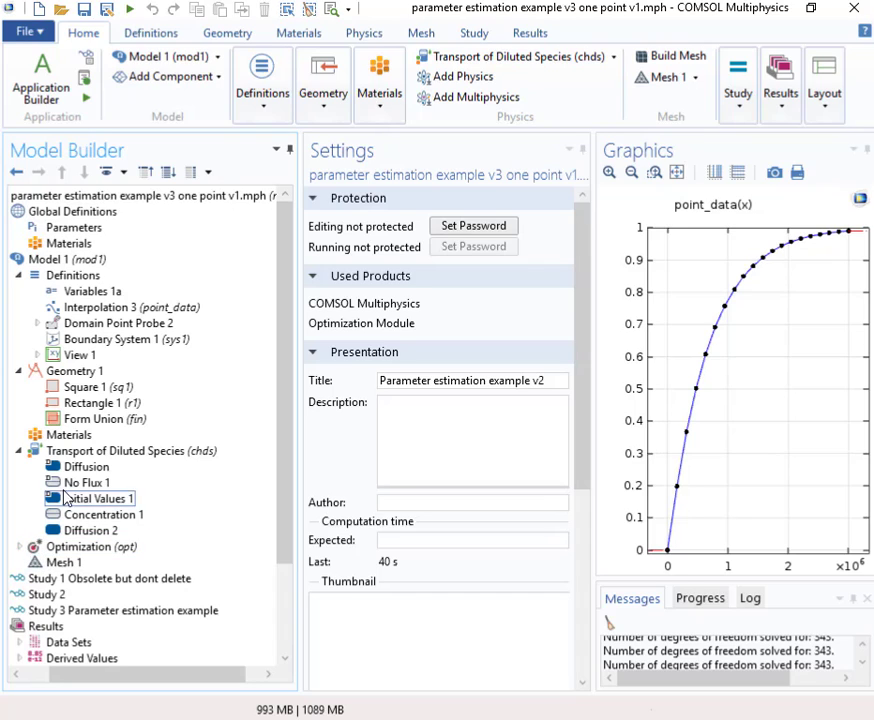
{"action": "left_click", "coordinate": [21, 452]}
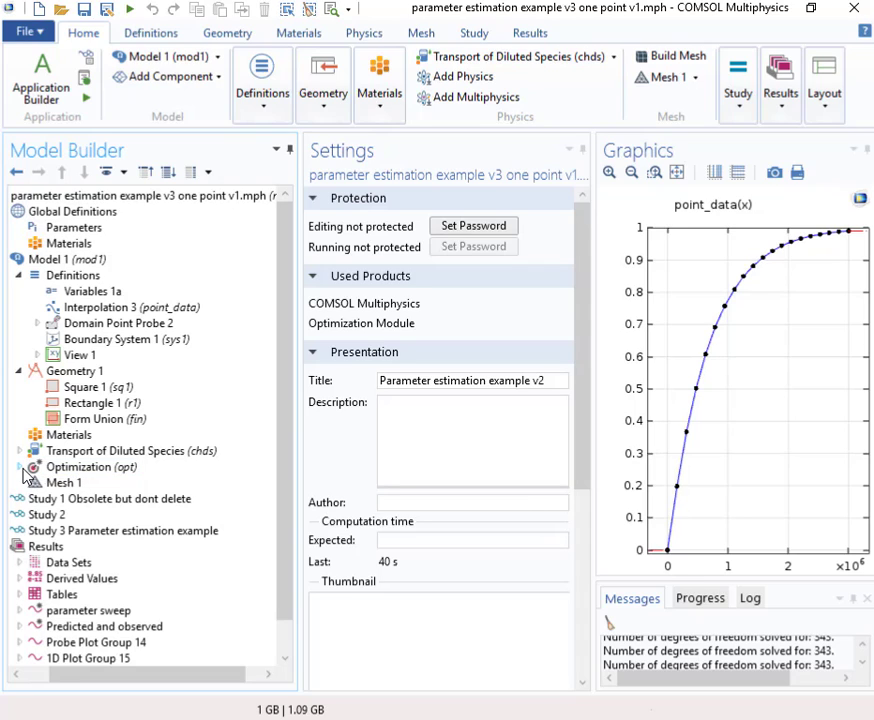
Step: Select Optimization (opt) and expand it to show Least-Squares Objective 2 and its columns
{"action": "left_click", "coordinate": [91, 467]}
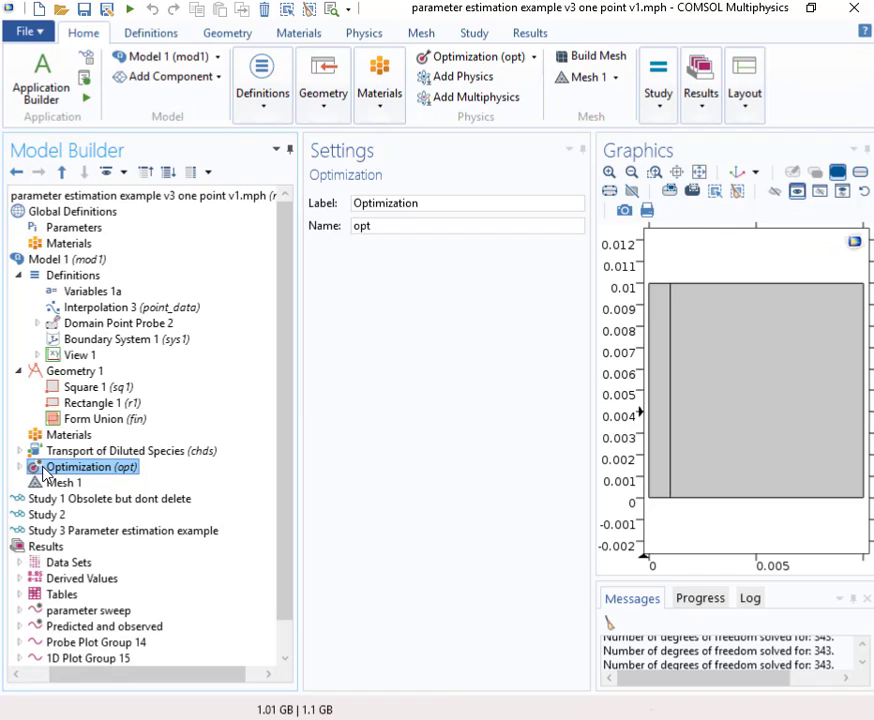
{"action": "right_click", "coordinate": [152, 199]}
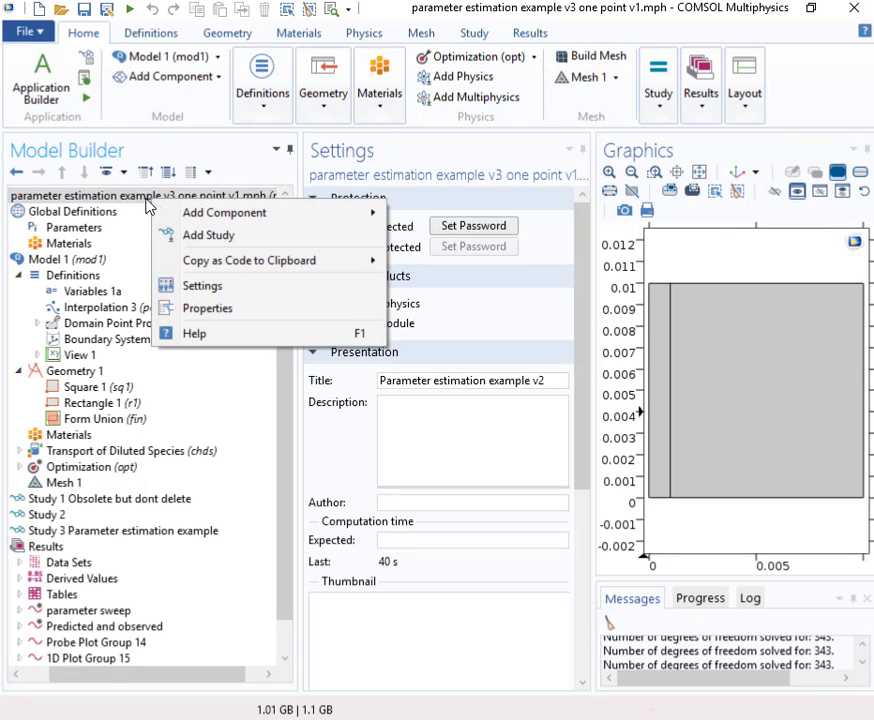
{"action": "left_click", "coordinate": [139, 199]}
{"action": "right_click", "coordinate": [139, 200]}
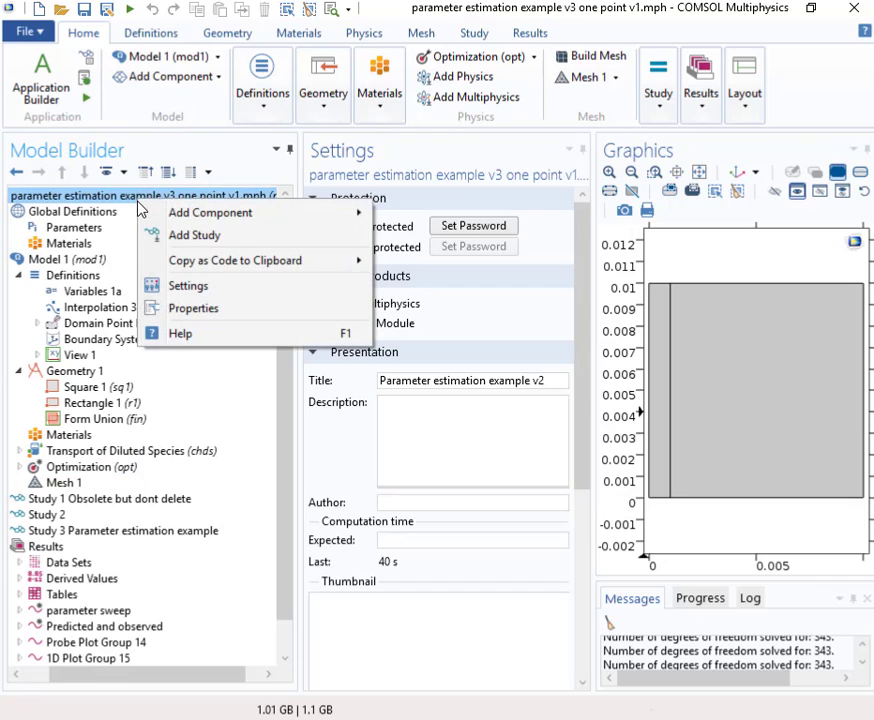
{"action": "left_click", "coordinate": [78, 258]}
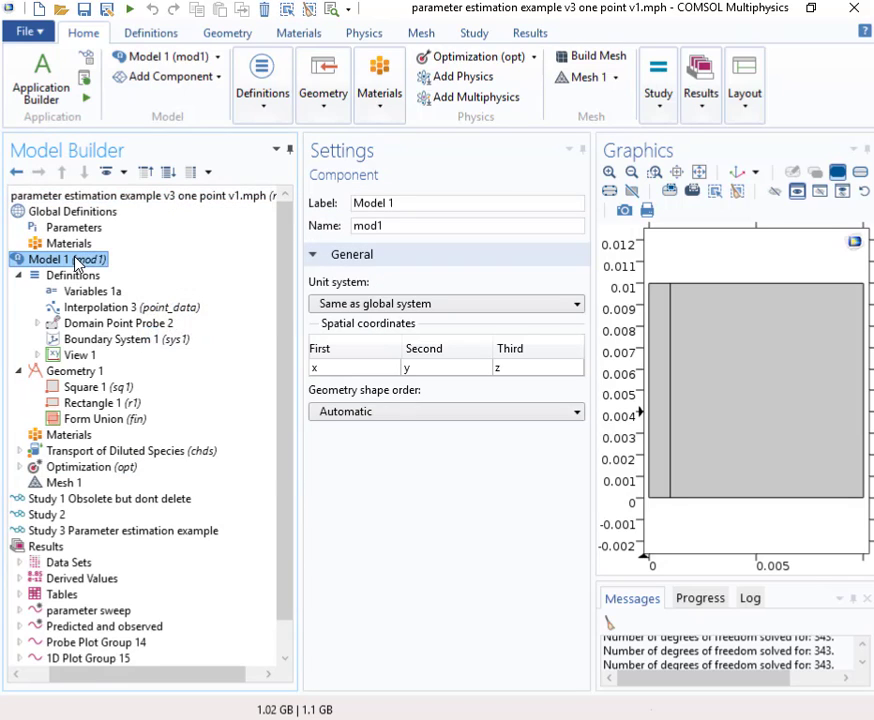
{"action": "right_click", "coordinate": [78, 260]}
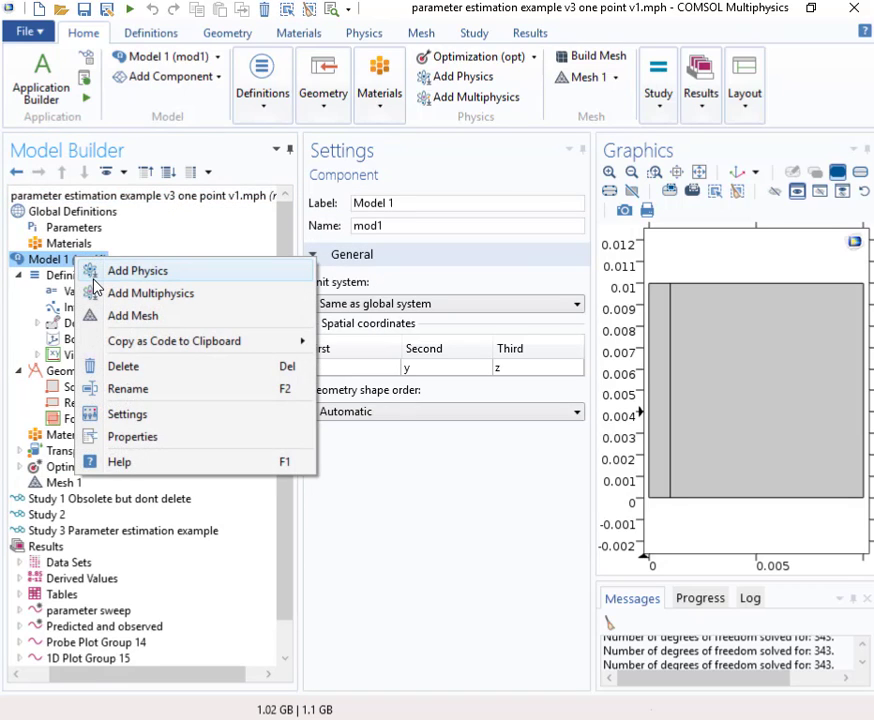
{"action": "left_click", "coordinate": [72, 467]}
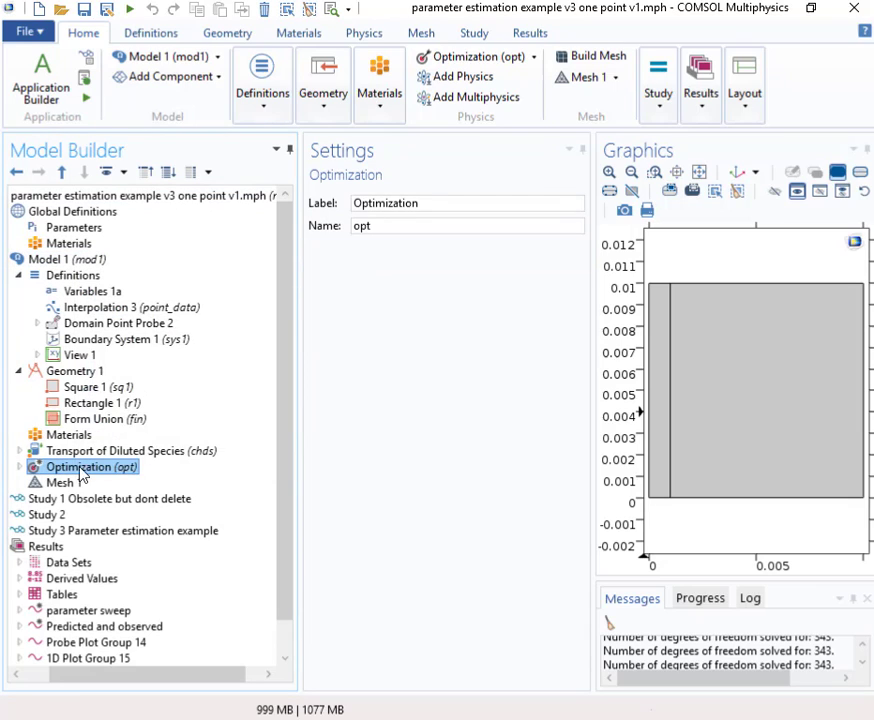
{"action": "left_click", "coordinate": [19, 467]}
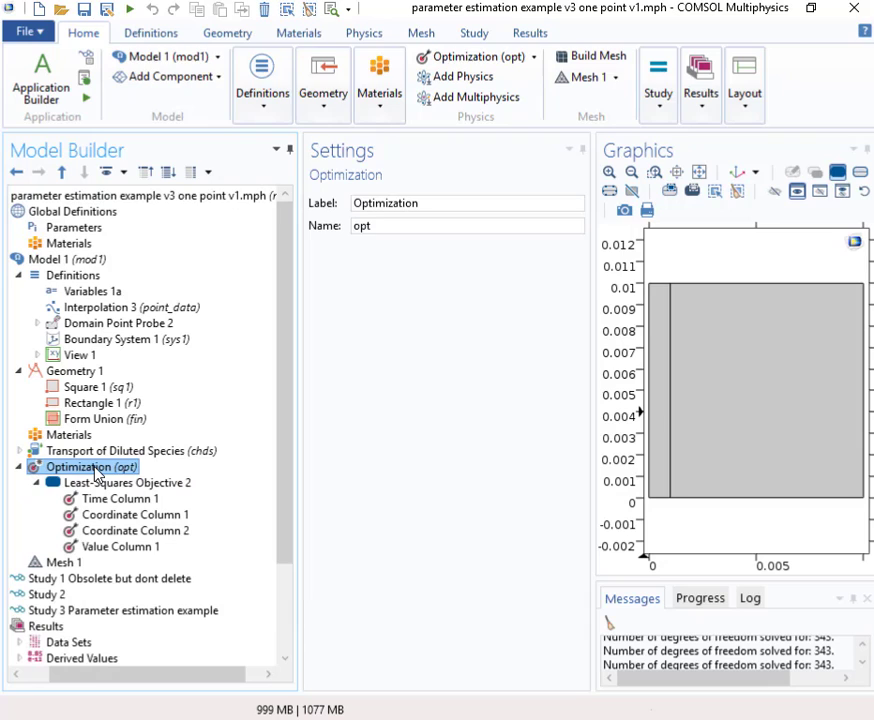
Step: Review the Optimization objective options, then show Least-Squares Objective 2 on domain 2
{"action": "right_click", "coordinate": [97, 473]}
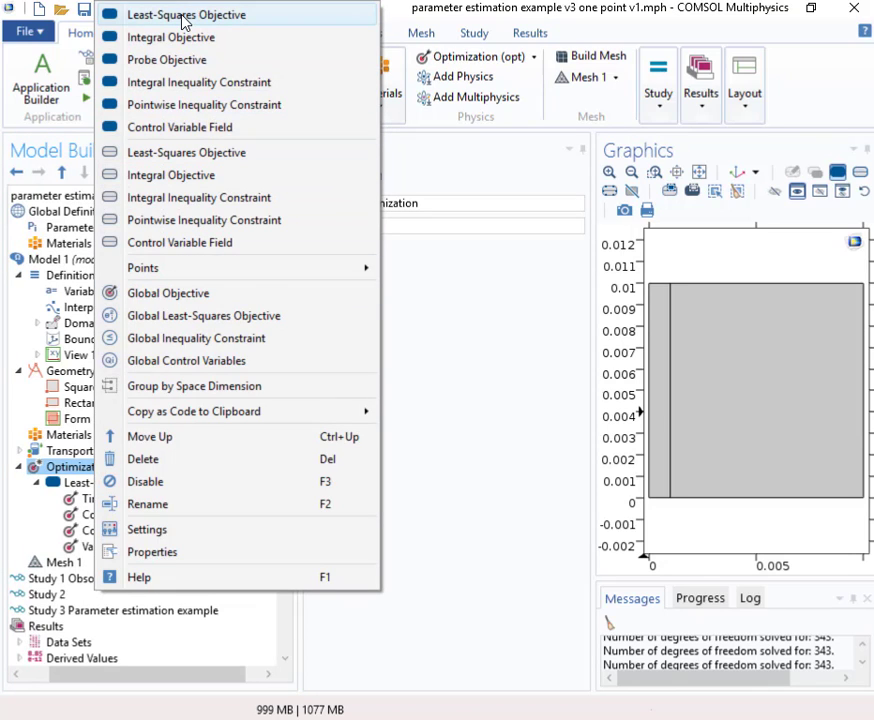
{"action": "left_click", "coordinate": [66, 485]}
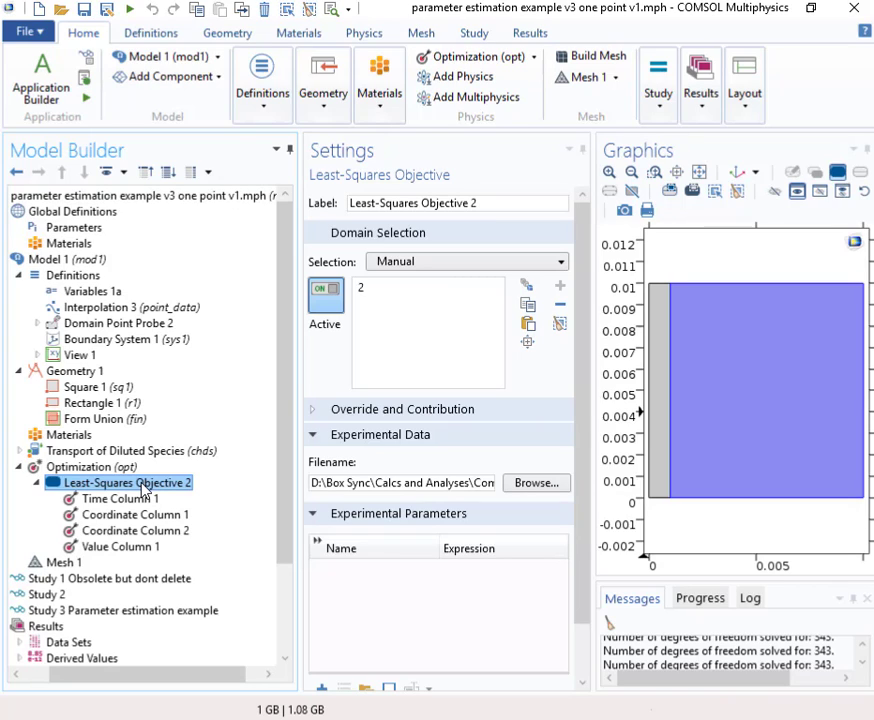
Step: Check the experimental data file path and the column types Least-Squares Objective 2 accepts
{"action": "left_click", "coordinate": [367, 482]}
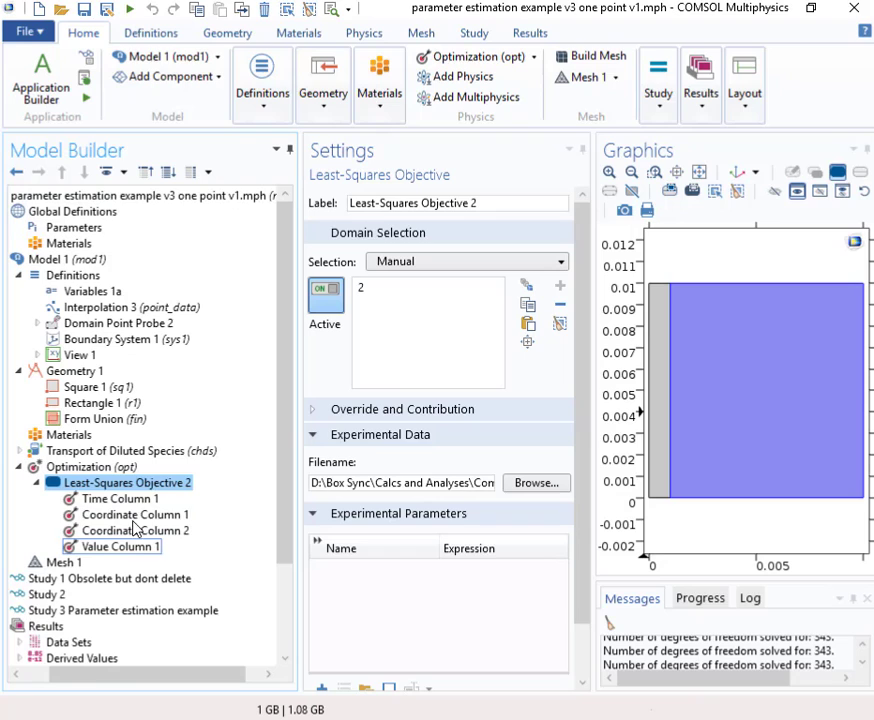
{"action": "right_click", "coordinate": [132, 487]}
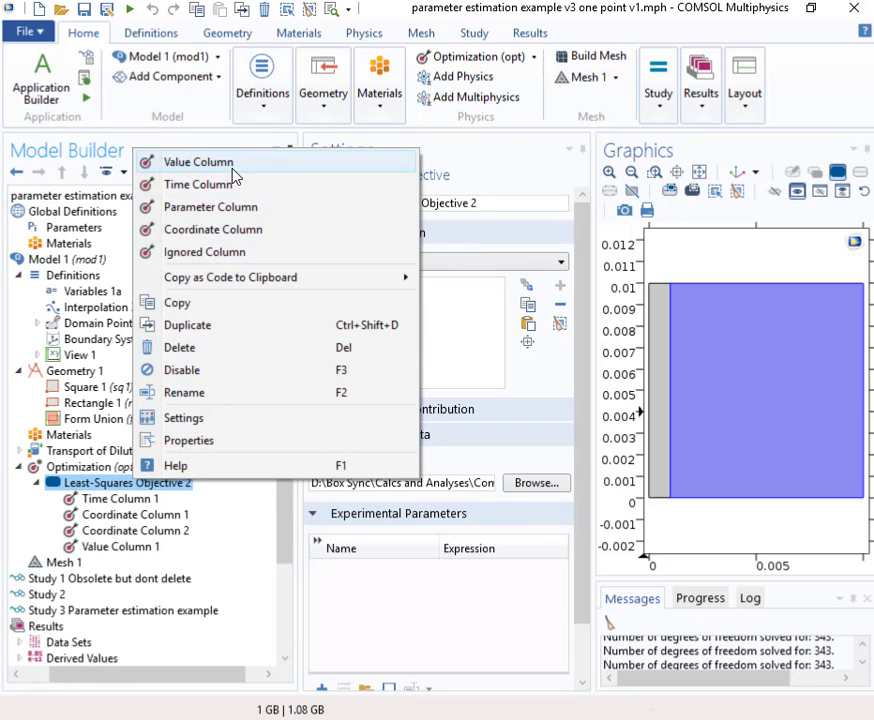
{"action": "left_click", "coordinate": [103, 491]}
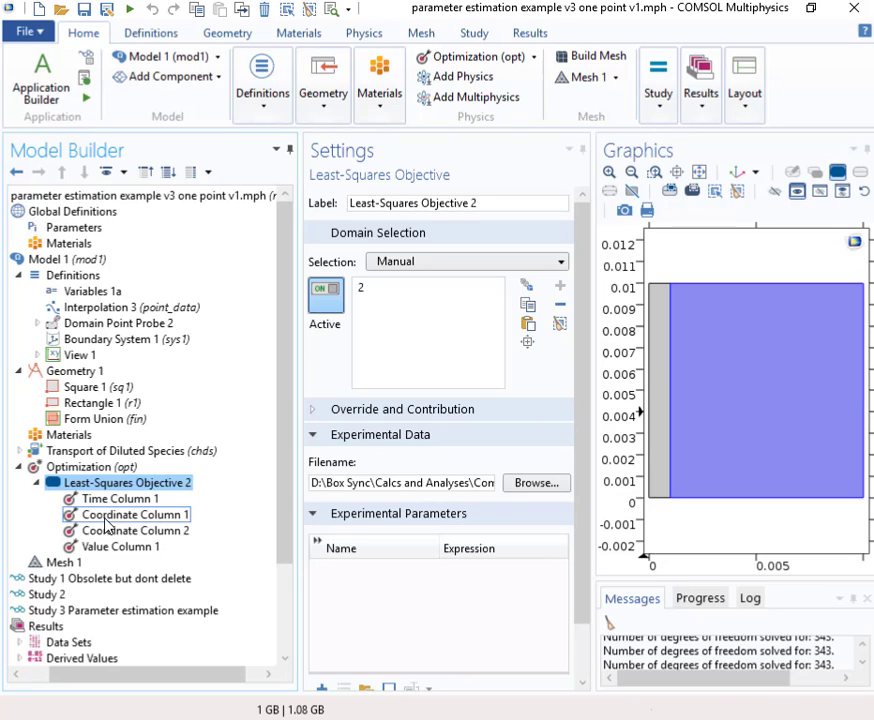
Step: Check Coordinate Columns 1 and 2 (x, y), then show Value Column 1 comparing against c, weight 1
{"action": "left_click", "coordinate": [106, 516]}
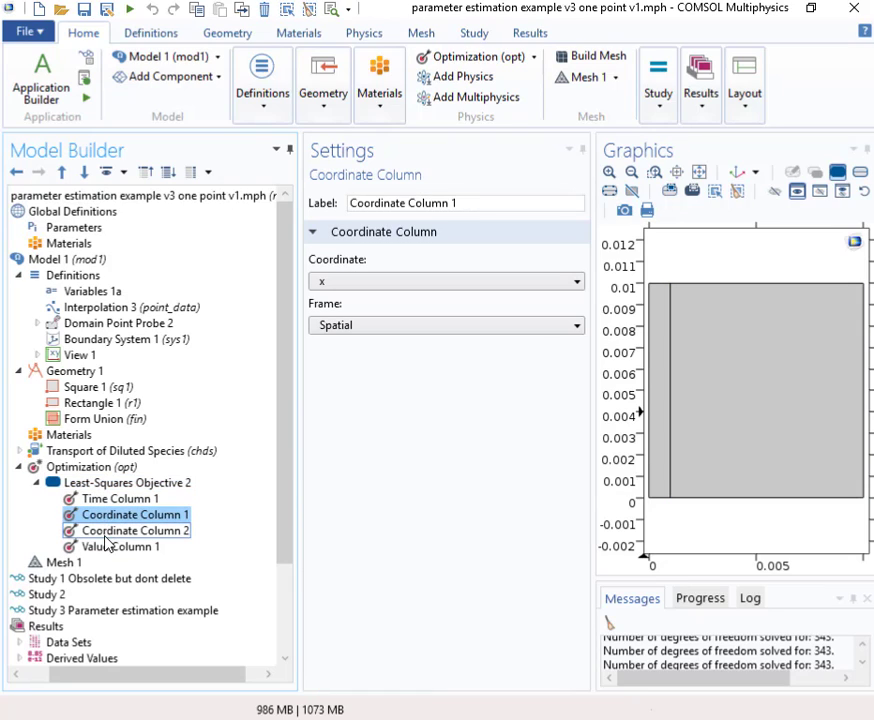
{"action": "left_click", "coordinate": [107, 531]}
{"action": "left_click", "coordinate": [105, 517]}
{"action": "left_click", "coordinate": [147, 532]}
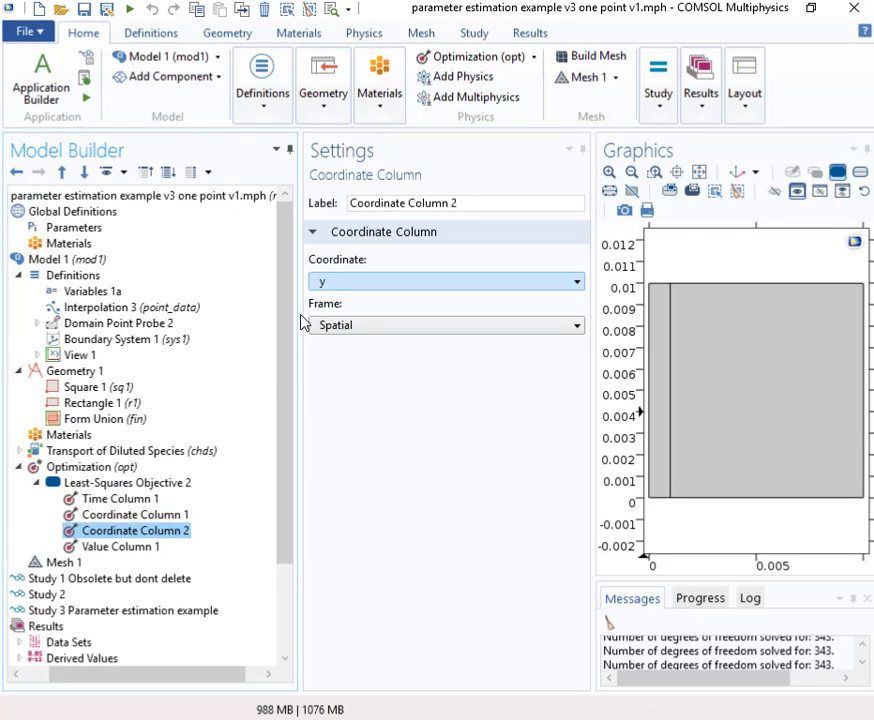
{"action": "left_click", "coordinate": [138, 550]}
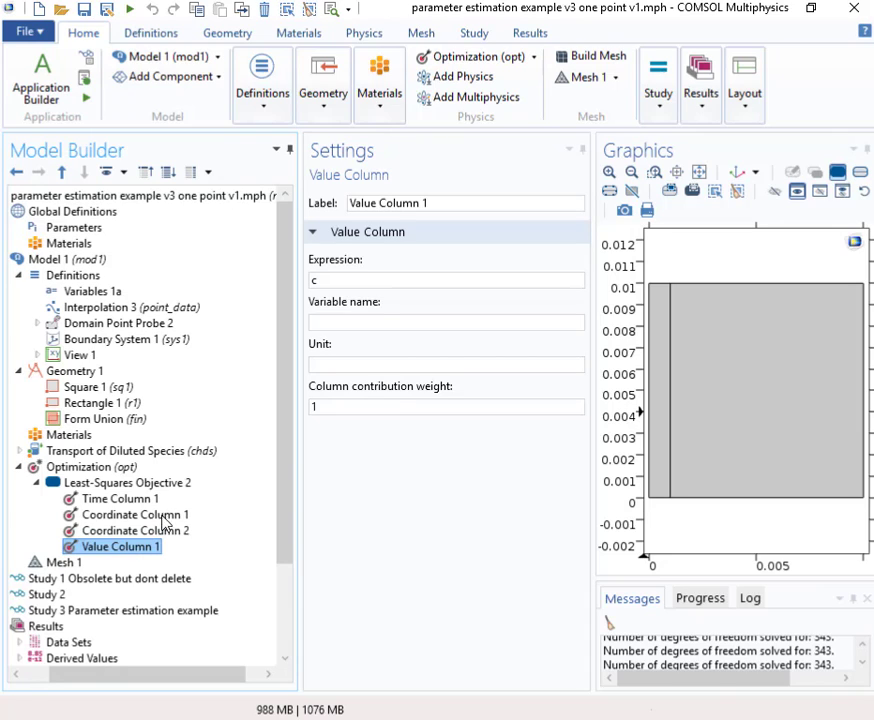
{"action": "left_click", "coordinate": [337, 281]}
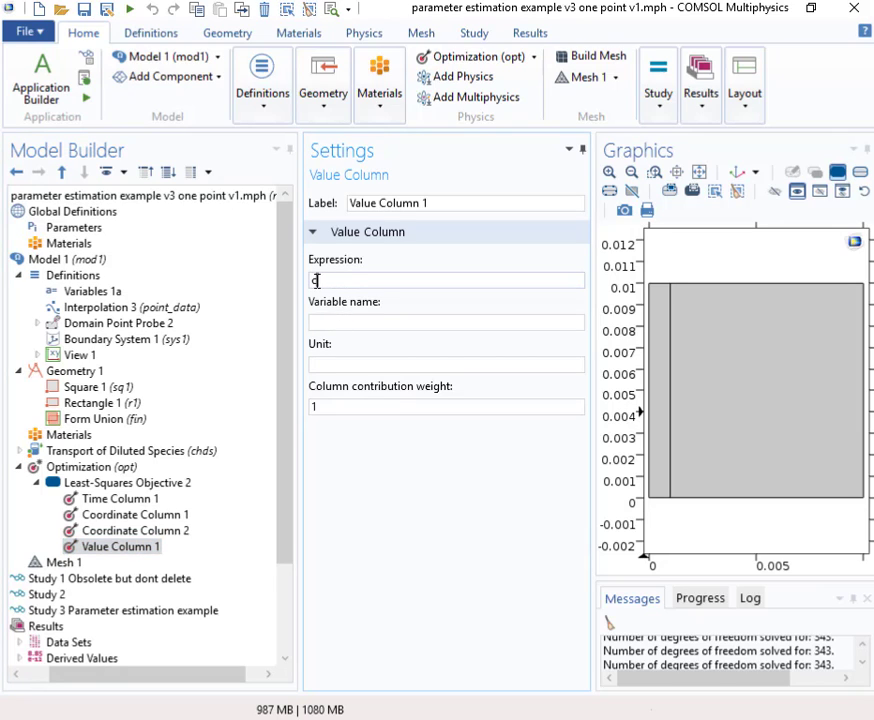
{"action": "left_click_drag", "start_coordinate": [314, 285], "coordinate": [325, 285]}
{"action": "left_click", "coordinate": [122, 548]}
{"action": "left_click_drag", "start_coordinate": [289, 406], "coordinate": [287, 518]}
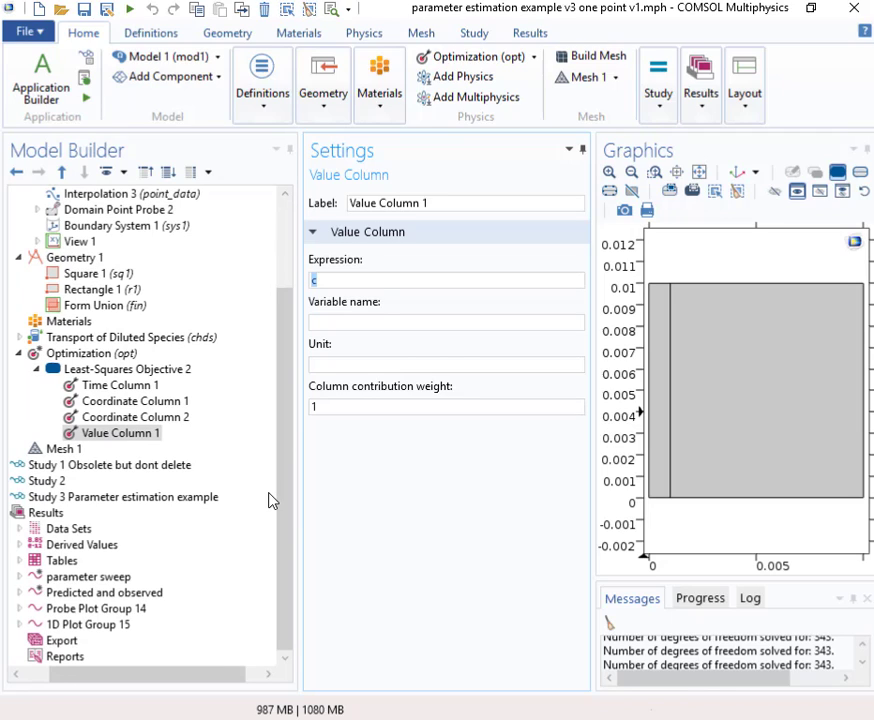
Step: Expand Study 3 Parameter estimation example to reveal its Optimization step, then bring up its context menu
{"action": "left_click", "coordinate": [52, 498]}
{"action": "left_click_drag", "start_coordinate": [90, 688], "coordinate": [47, 683]}
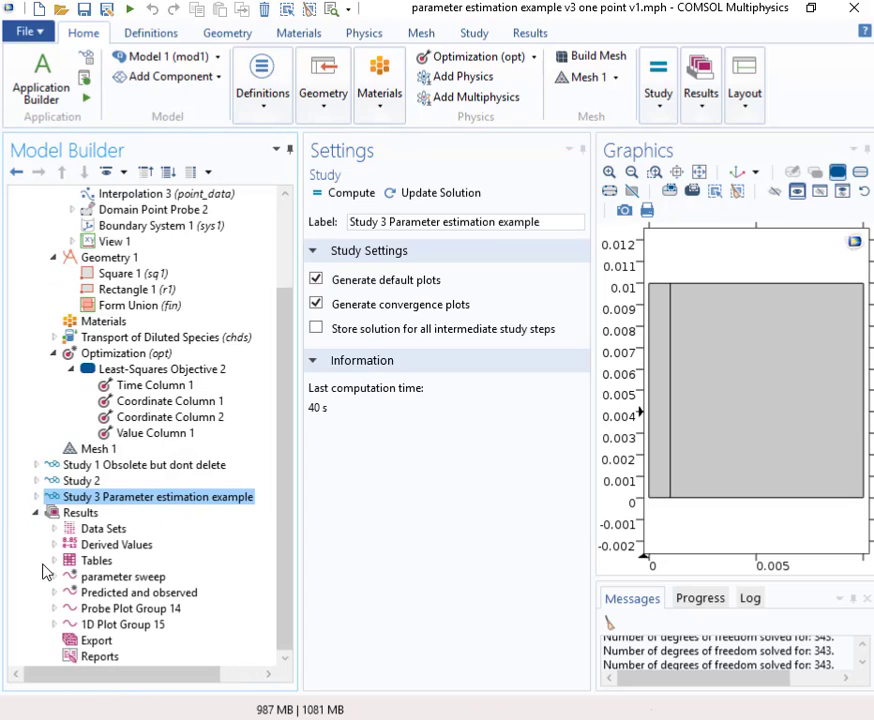
{"action": "left_click", "coordinate": [37, 497]}
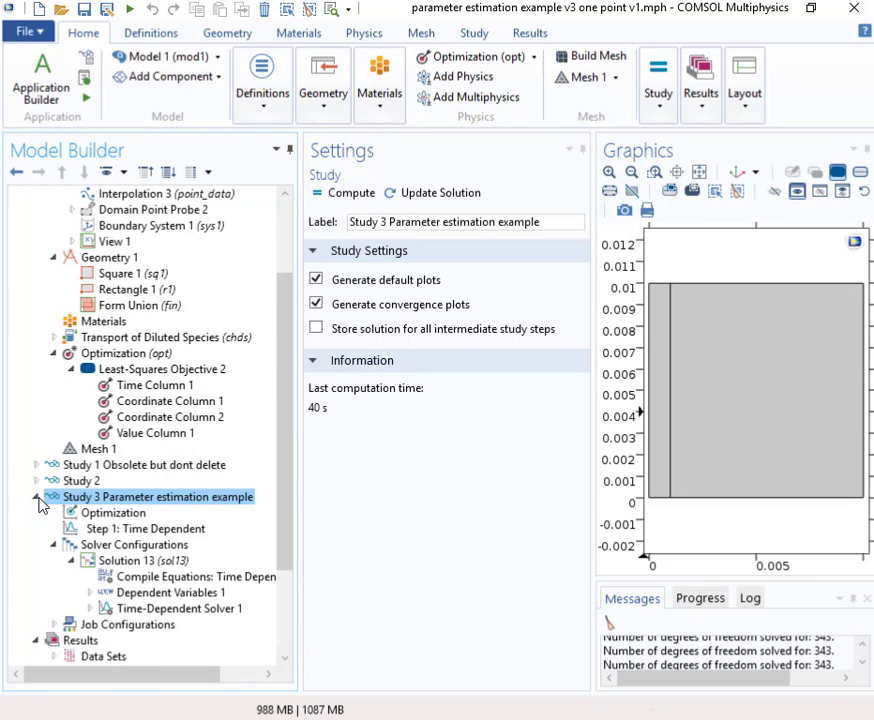
{"action": "right_click", "coordinate": [145, 500]}
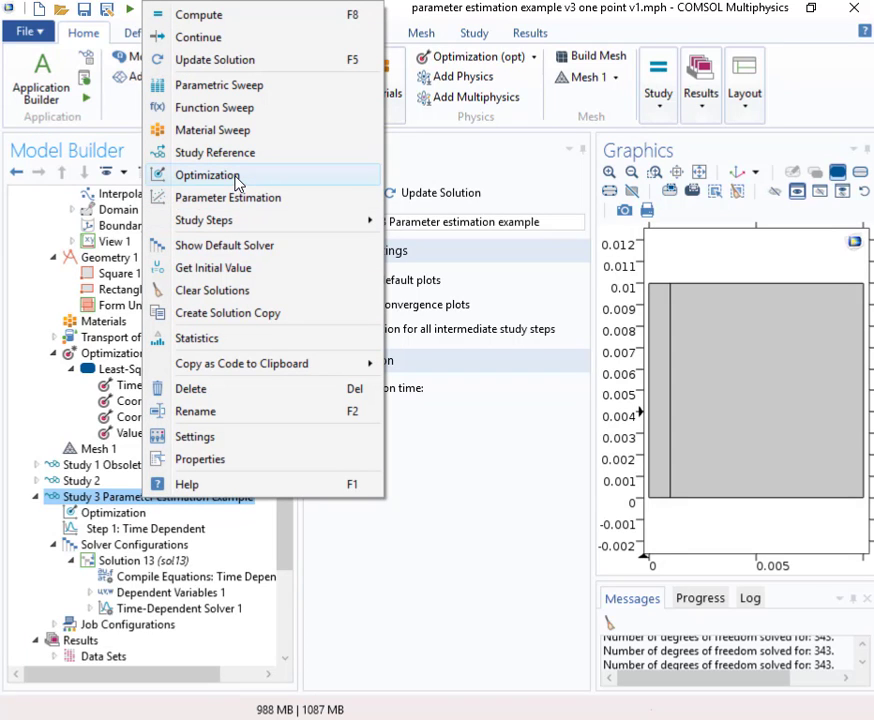
Step: In Study 3's Optimization step, keep Nelder-Mead as the optimization method and widen the Settings pane
{"action": "left_click", "coordinate": [107, 514]}
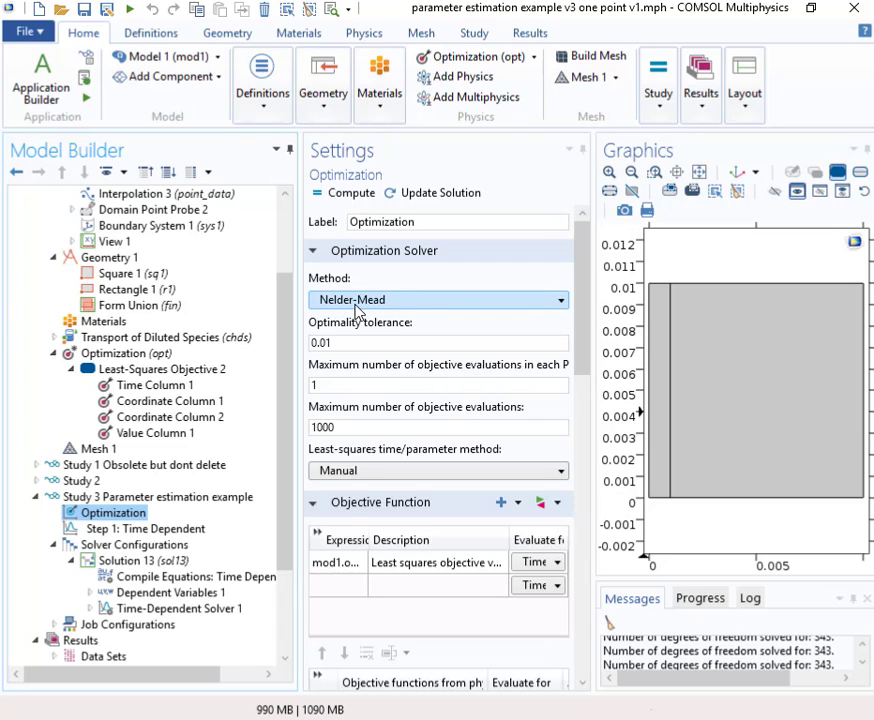
{"action": "left_click", "coordinate": [561, 300]}
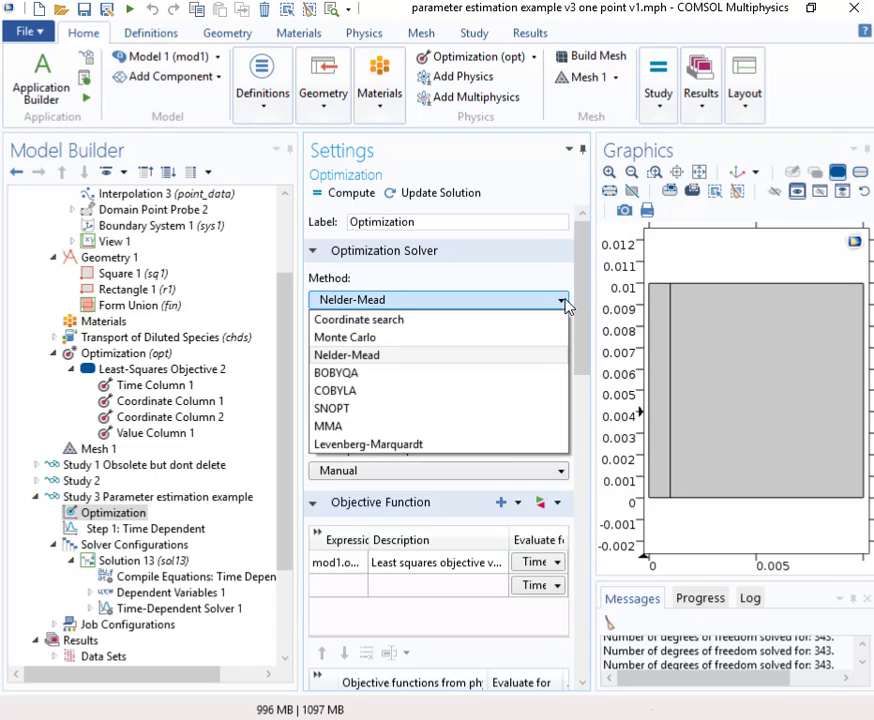
{"action": "left_click", "coordinate": [475, 356]}
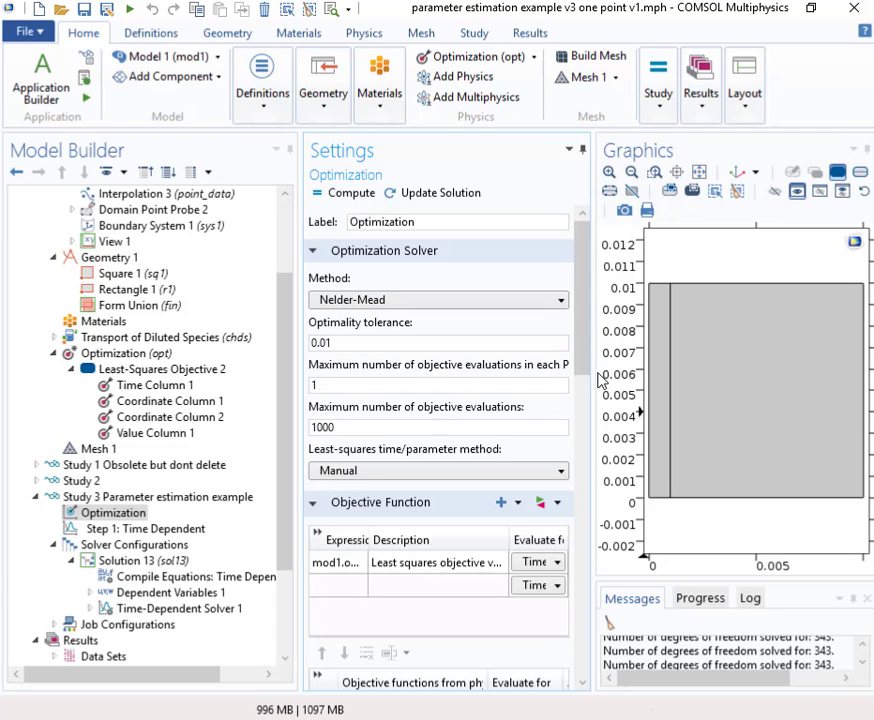
{"action": "left_click_drag", "start_coordinate": [601, 382], "coordinate": [712, 378]}
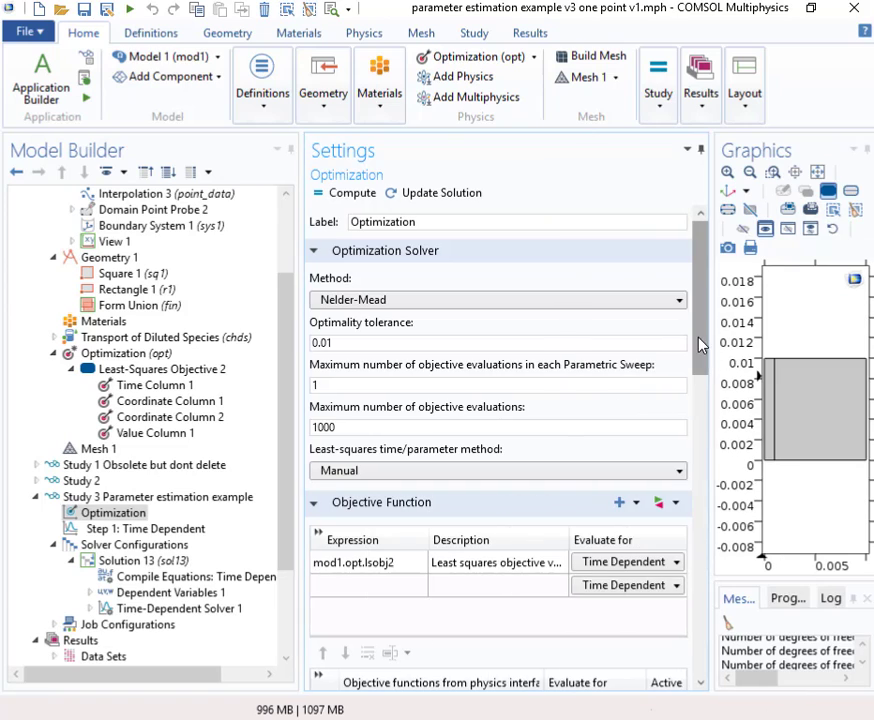
{"action": "left_click_drag", "start_coordinate": [703, 330], "coordinate": [704, 406]}
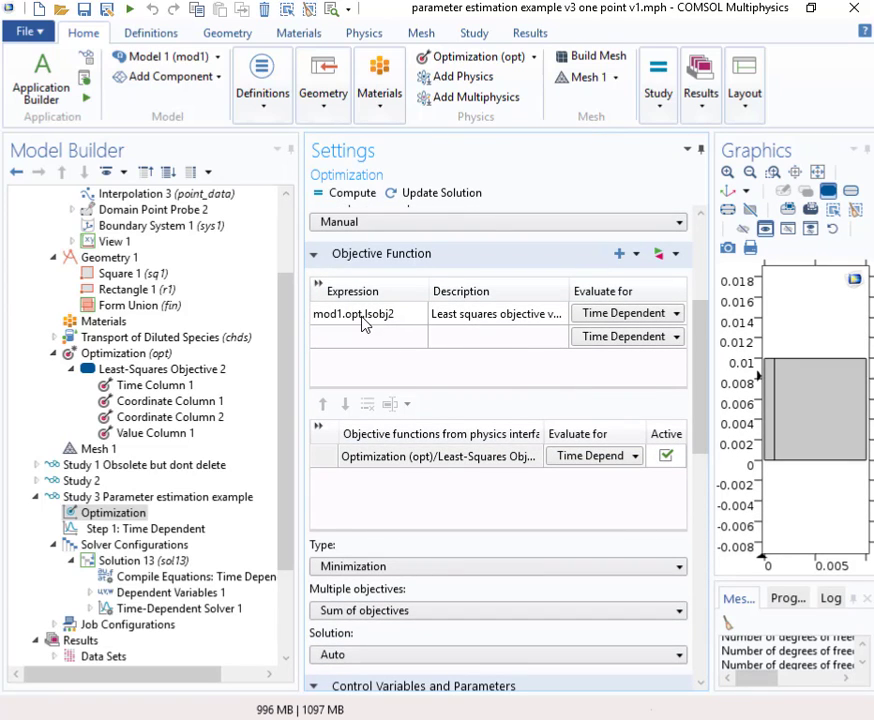
Step: Insert the least-squares objective mod1.opt.lsobj2 as the optimization's objective function expression
{"action": "left_click", "coordinate": [677, 256]}
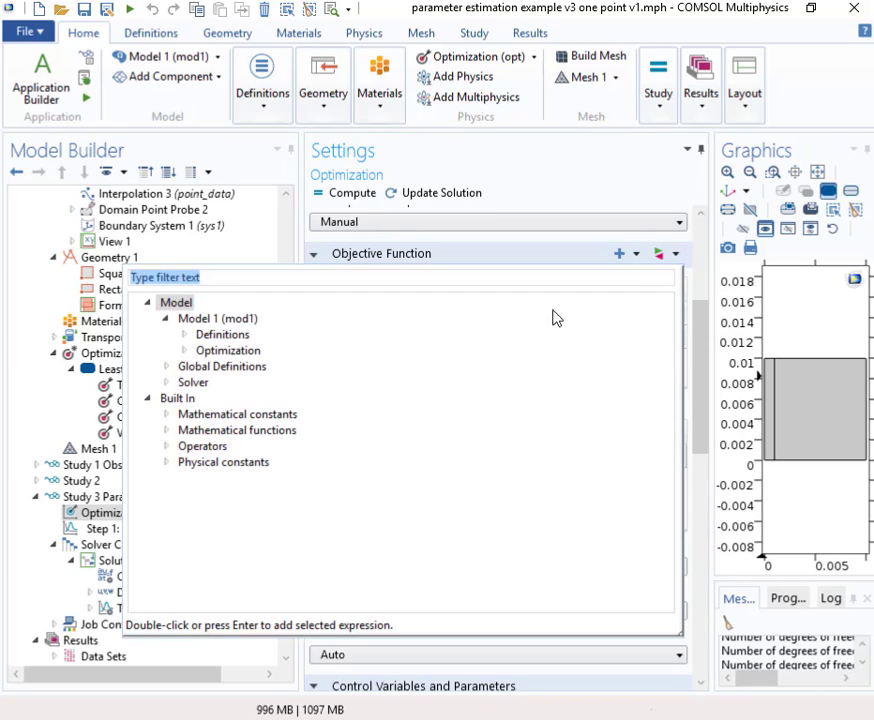
{"action": "double_click", "coordinate": [222, 351]}
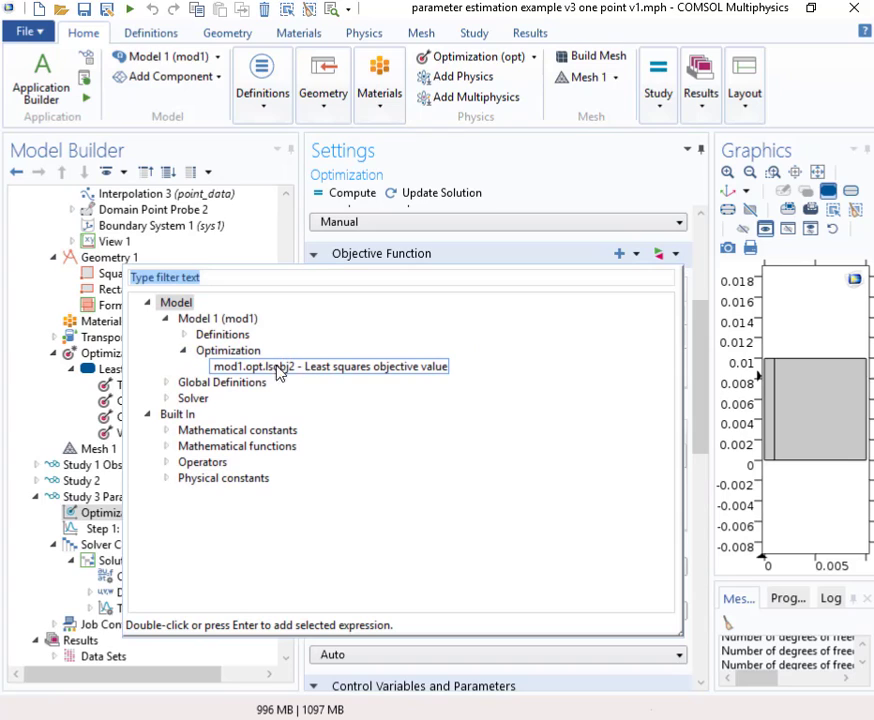
{"action": "double_click", "coordinate": [300, 368]}
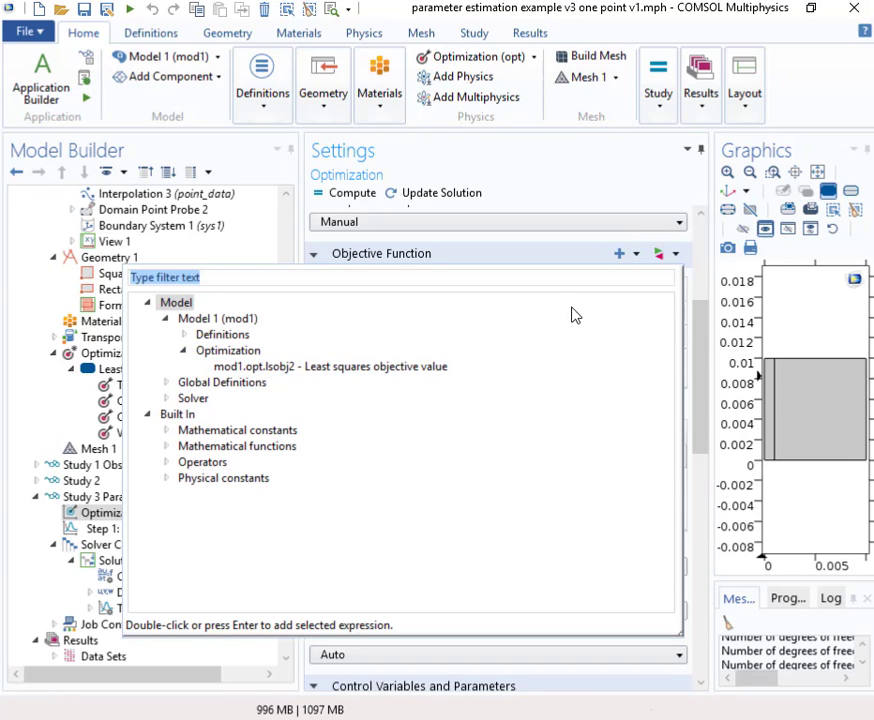
{"action": "left_click", "coordinate": [560, 258]}
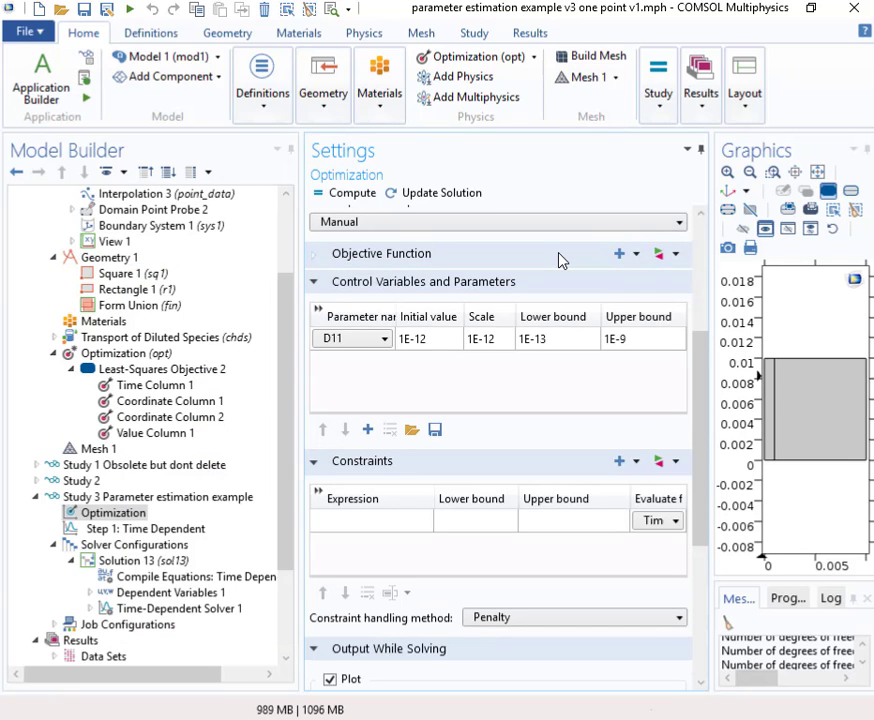
{"action": "left_click", "coordinate": [316, 258]}
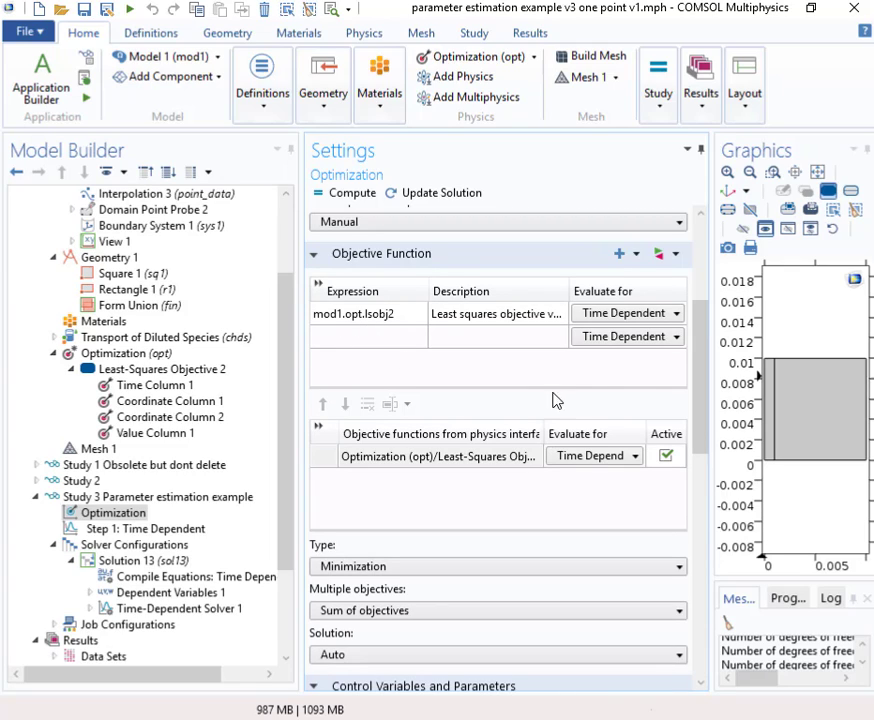
Step: Scroll to the control parameter D11: initial value 1E-12, bounds 1E-13 to 1E-9
{"action": "left_click_drag", "start_coordinate": [700, 373], "coordinate": [700, 402]}
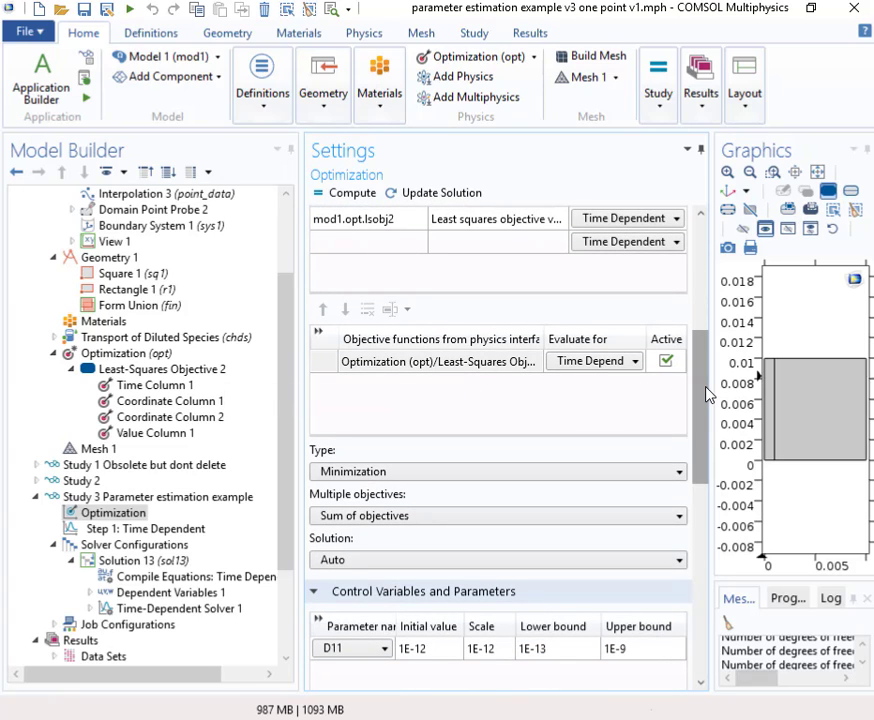
{"action": "left_click_drag", "start_coordinate": [706, 388], "coordinate": [706, 446]}
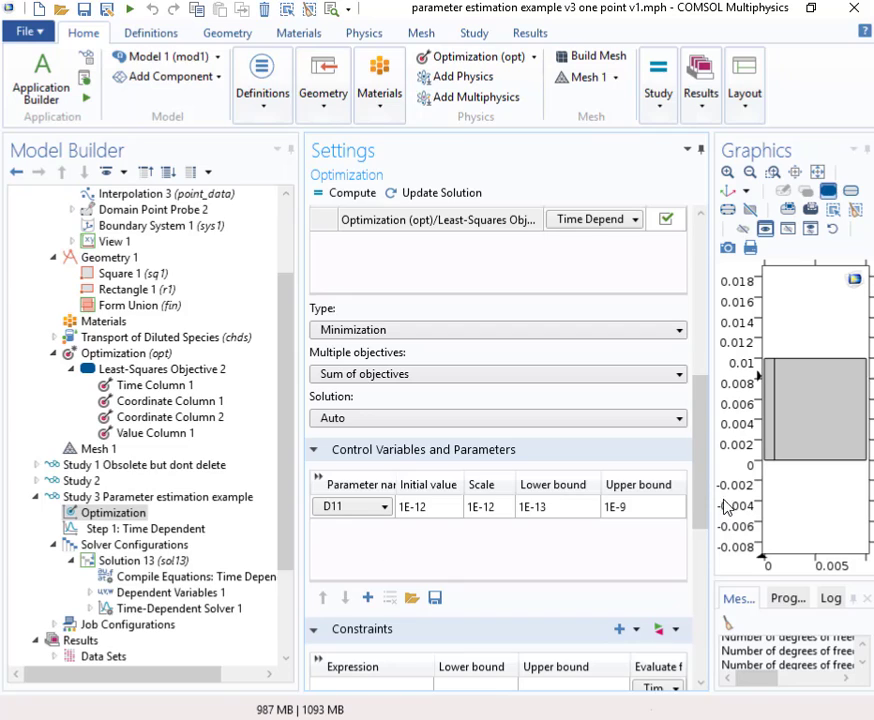
{"action": "left_click_drag", "start_coordinate": [704, 470], "coordinate": [707, 513]}
{"action": "scroll", "coordinate": [705, 513], "scroll_direction": "down", "scroll_amount": 1}
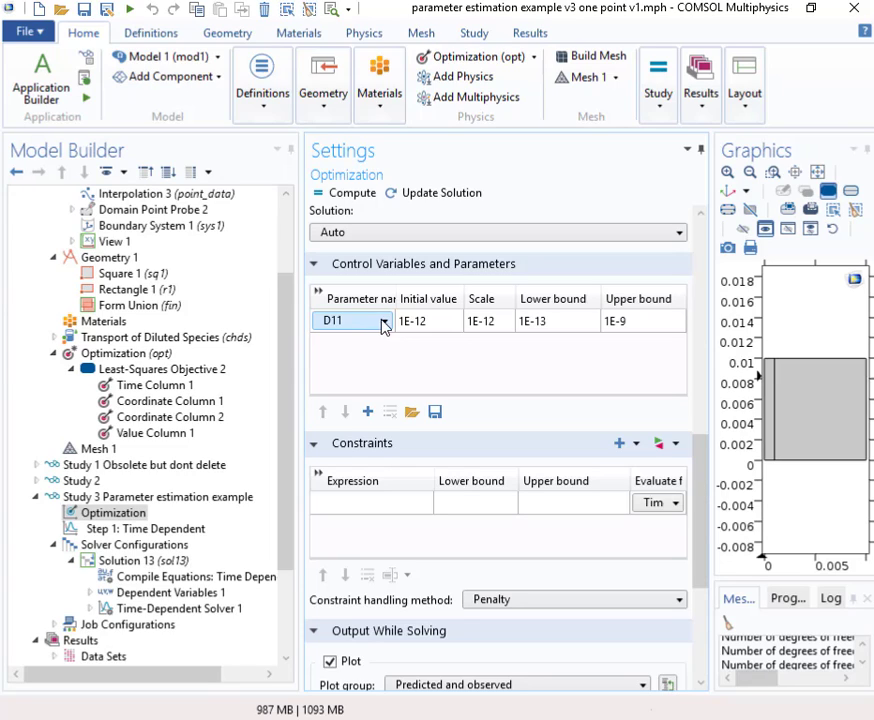
{"action": "left_click", "coordinate": [368, 412]}
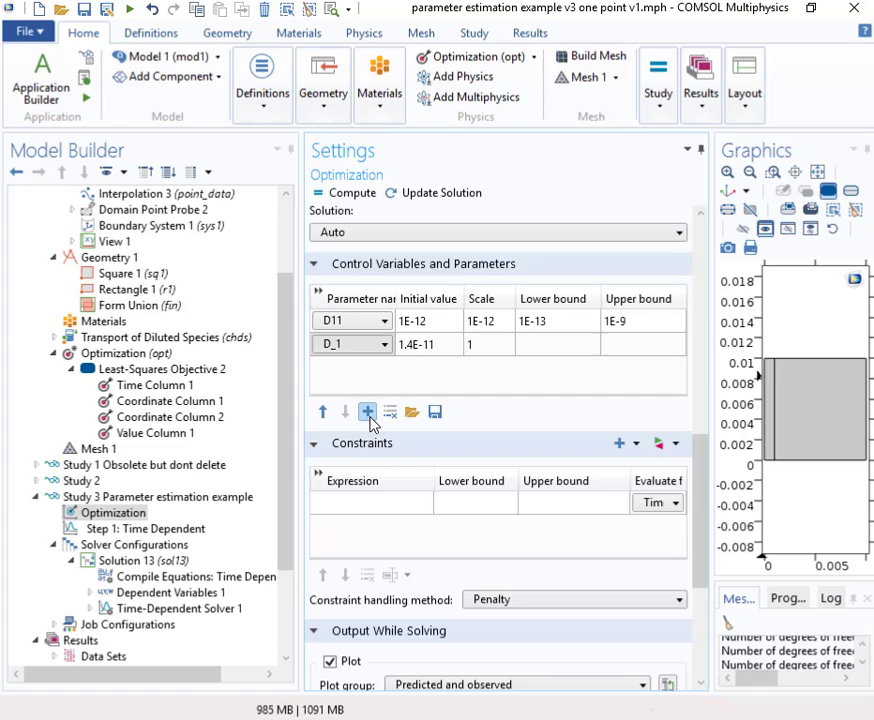
{"action": "left_click", "coordinate": [386, 344]}
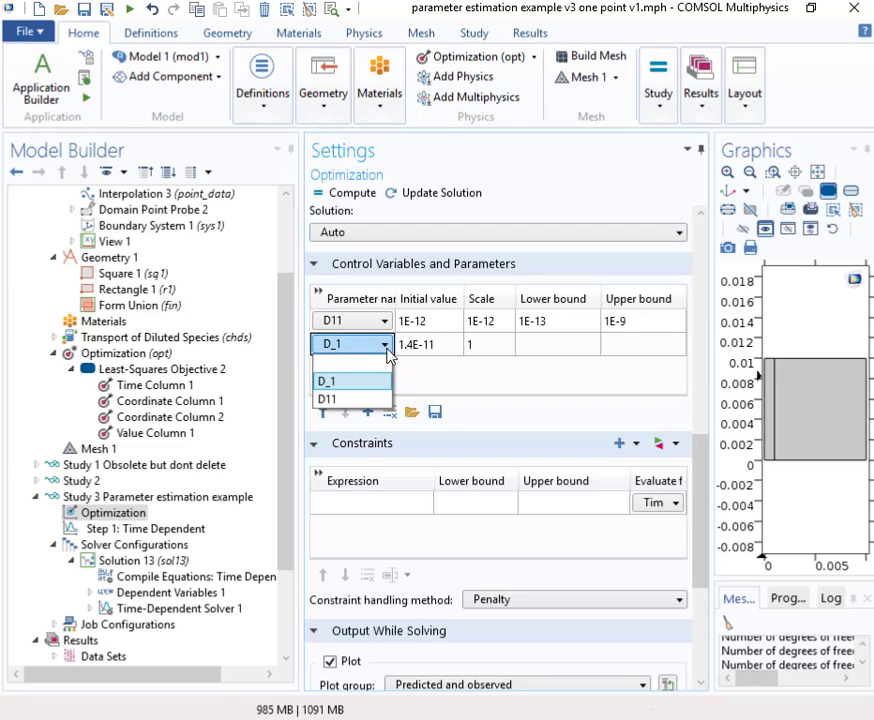
{"action": "left_click", "coordinate": [380, 430]}
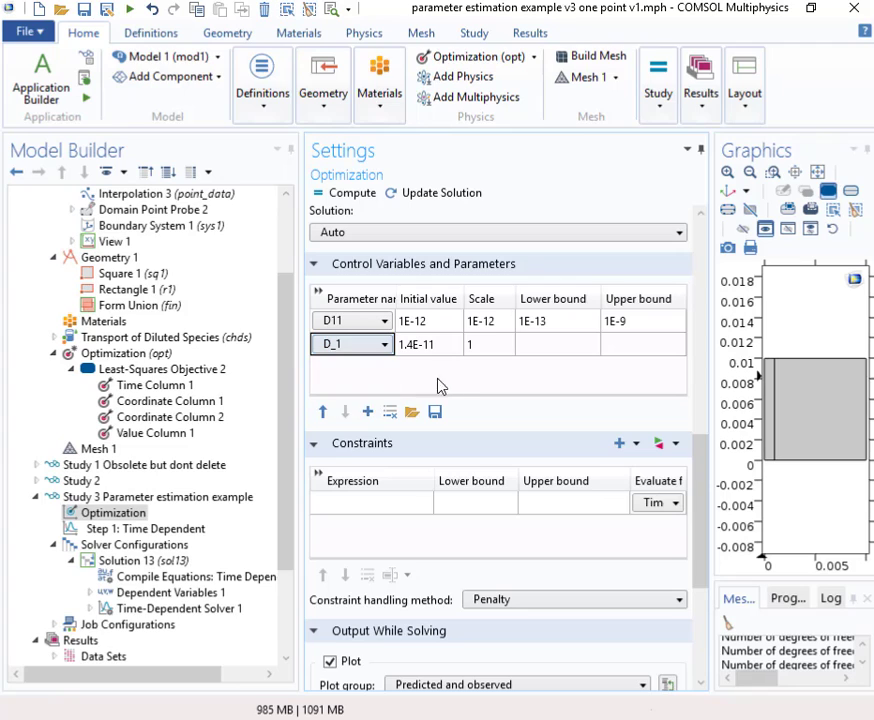
{"action": "left_click", "coordinate": [390, 412]}
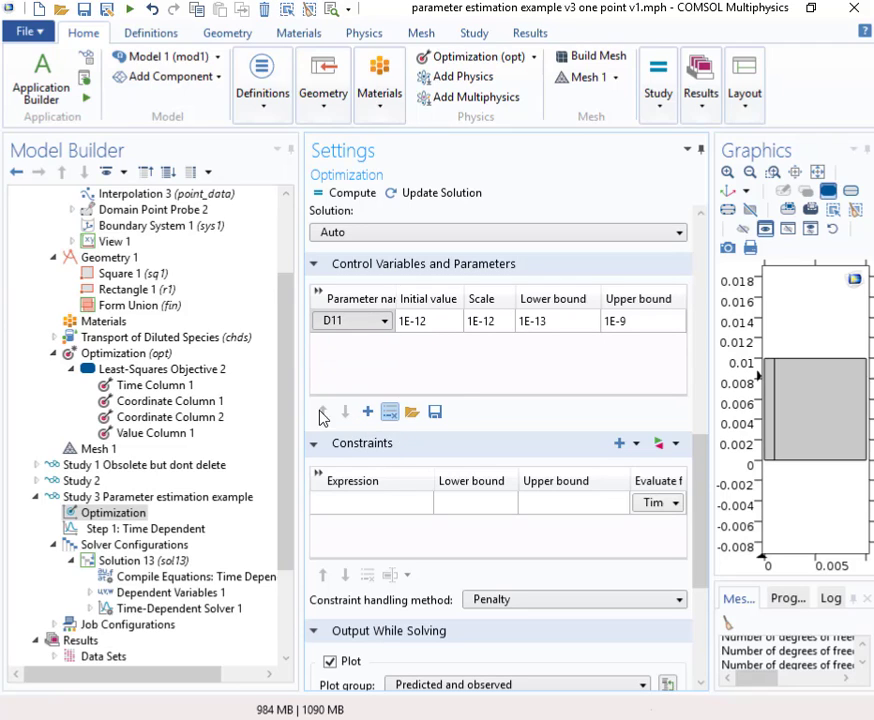
{"action": "left_click_drag", "start_coordinate": [290, 420], "coordinate": [281, 336]}
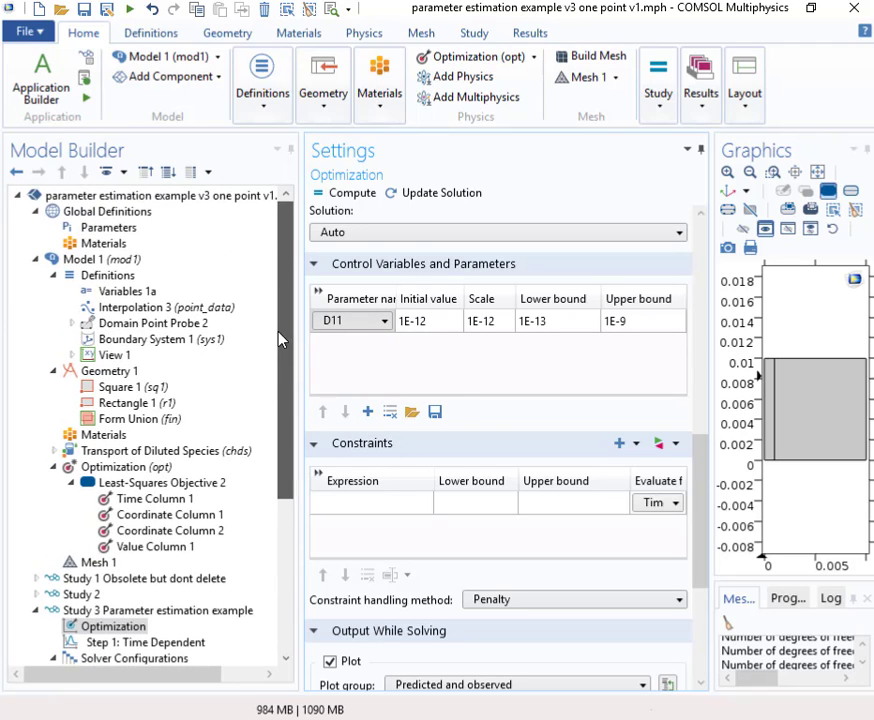
{"action": "left_click", "coordinate": [79, 230]}
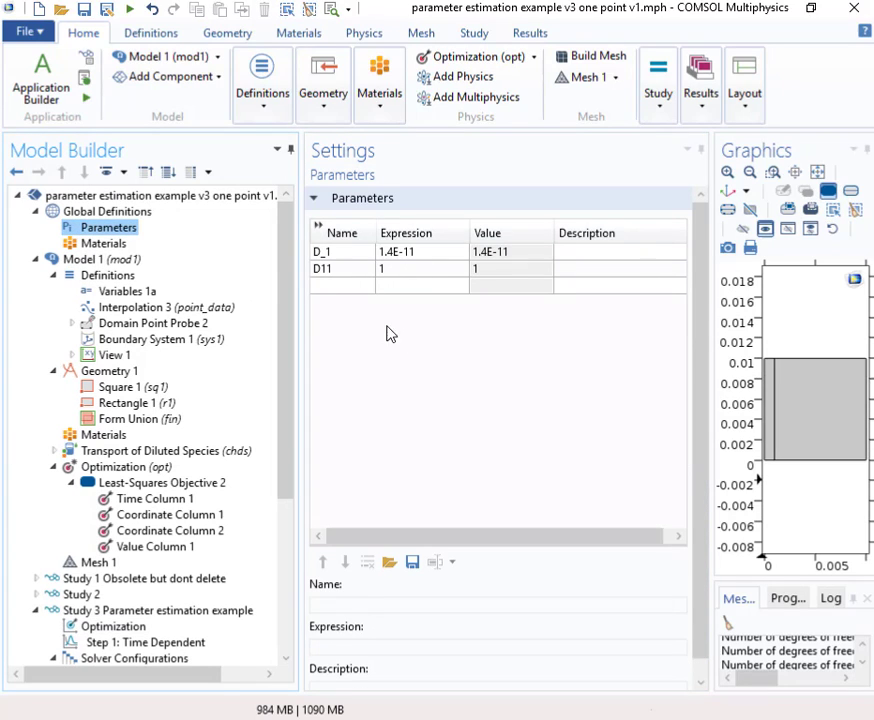
{"action": "left_click_drag", "start_coordinate": [287, 297], "coordinate": [296, 400]}
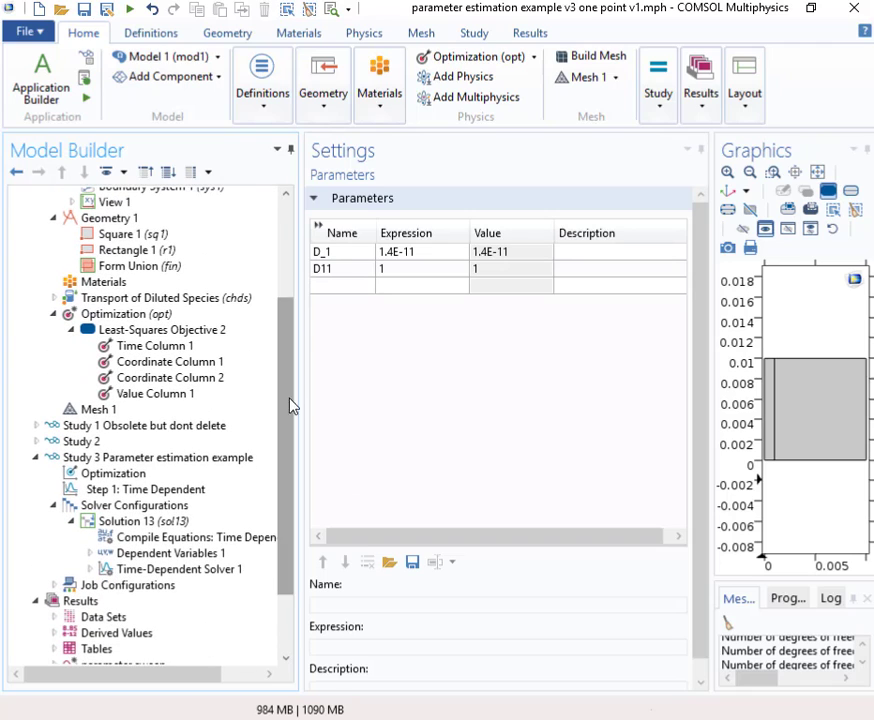
{"action": "left_click", "coordinate": [146, 476]}
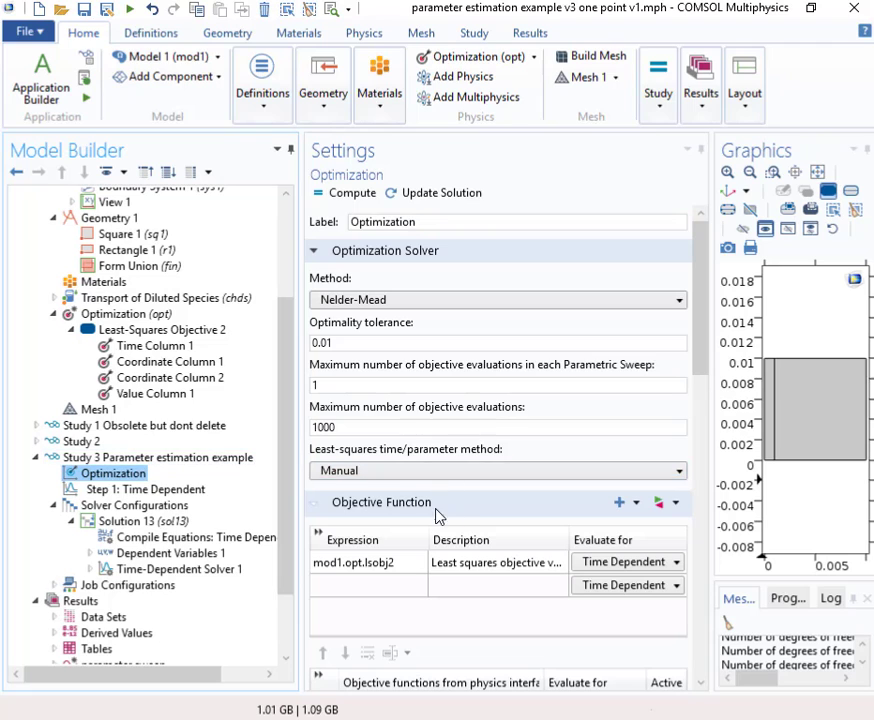
{"action": "left_click_drag", "start_coordinate": [700, 340], "coordinate": [695, 472]}
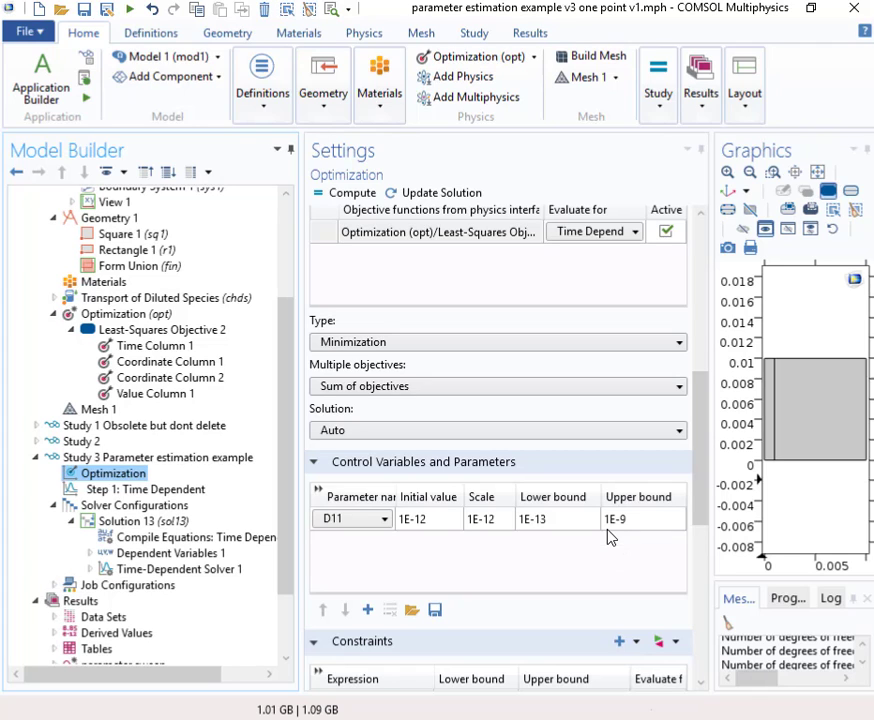
{"action": "left_click_drag", "start_coordinate": [698, 486], "coordinate": [730, 625]}
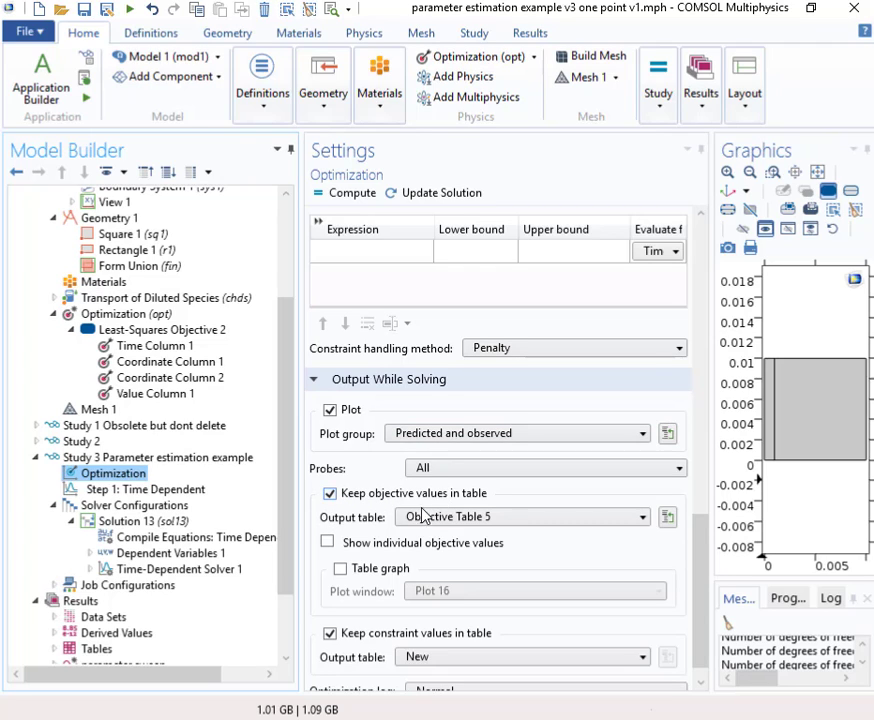
Step: Enable Show individual objective values under Output While Solving, alongside Objective Table 5
{"action": "left_click", "coordinate": [327, 542]}
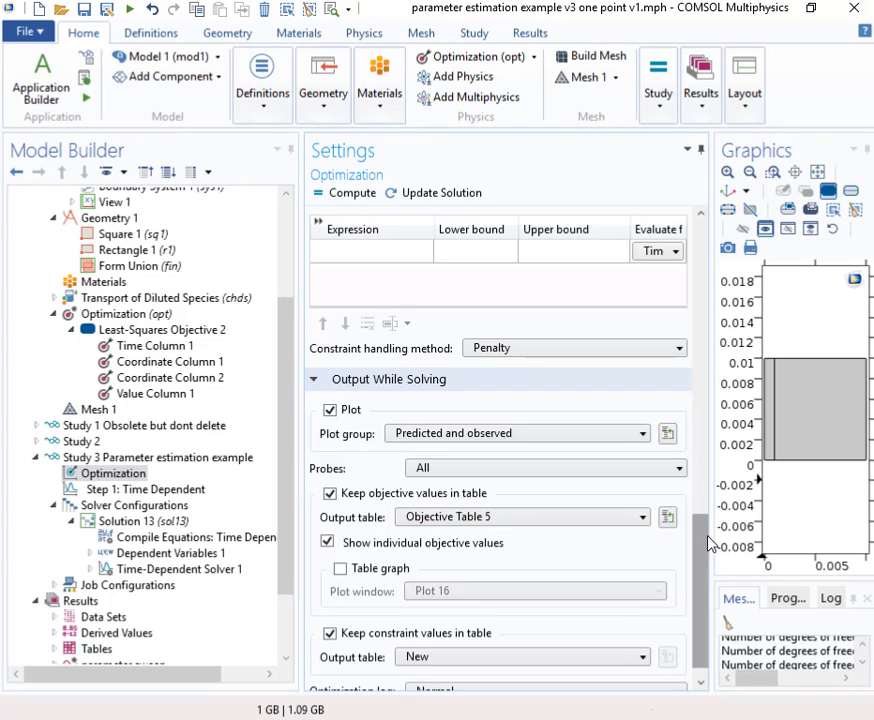
{"action": "scroll", "coordinate": [708, 551], "scroll_direction": "down", "scroll_amount": 1}
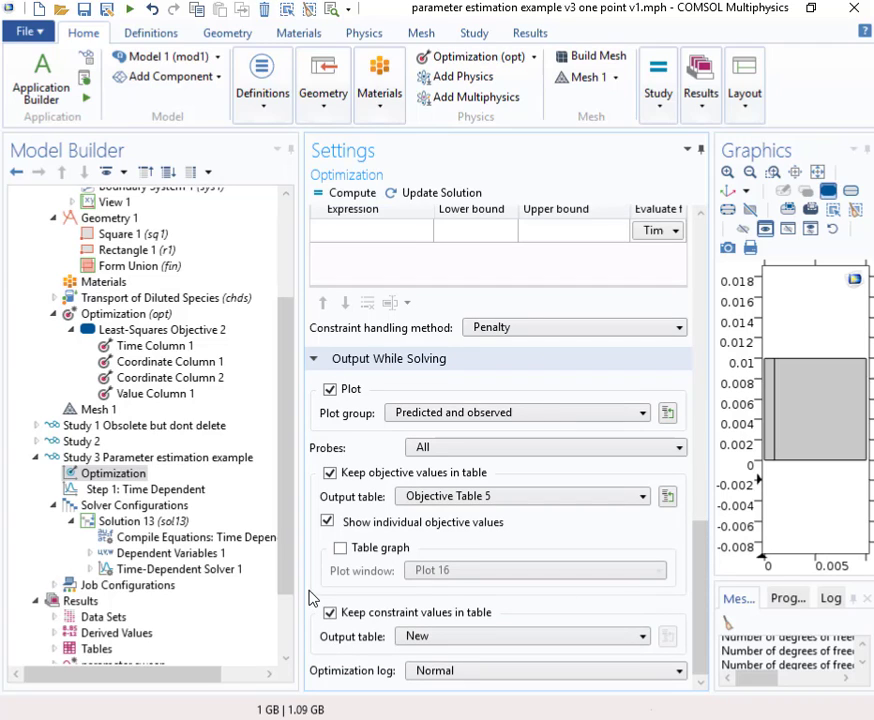
{"action": "left_click_drag", "start_coordinate": [290, 570], "coordinate": [289, 560]}
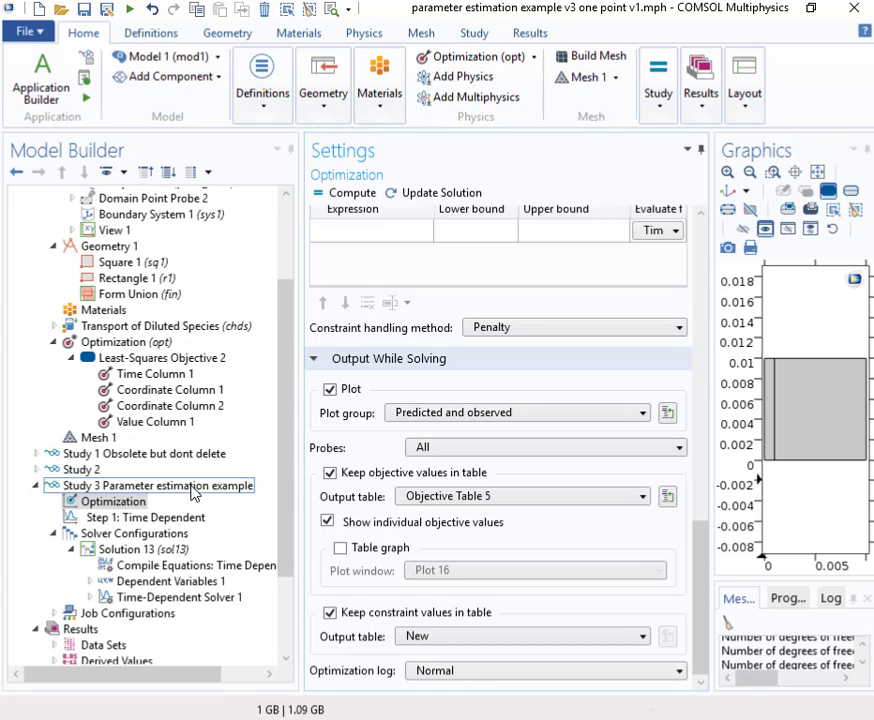
Step: Compute Study 3 Parameter estimation example, widening the Graphics window to watch simulated versus measured concentration
{"action": "left_click", "coordinate": [194, 491]}
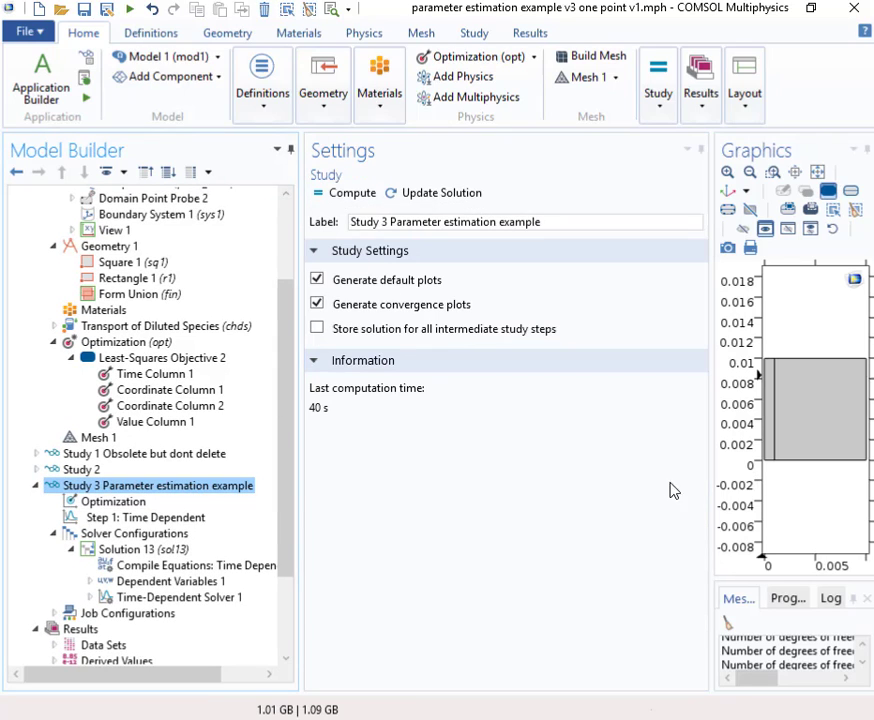
{"action": "left_click_drag", "start_coordinate": [710, 490], "coordinate": [566, 513]}
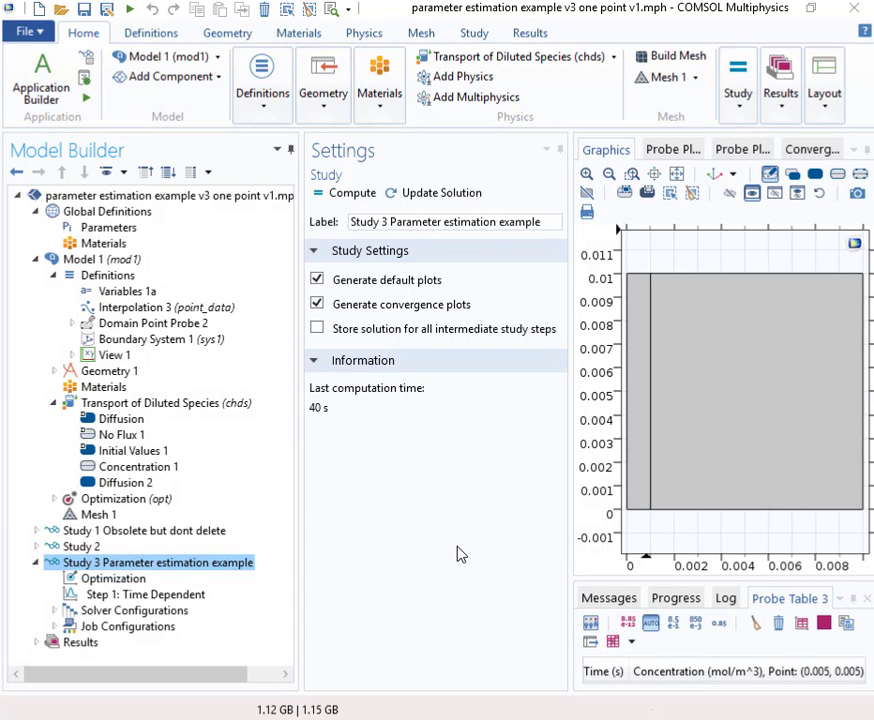
{"action": "left_click", "coordinate": [352, 195]}
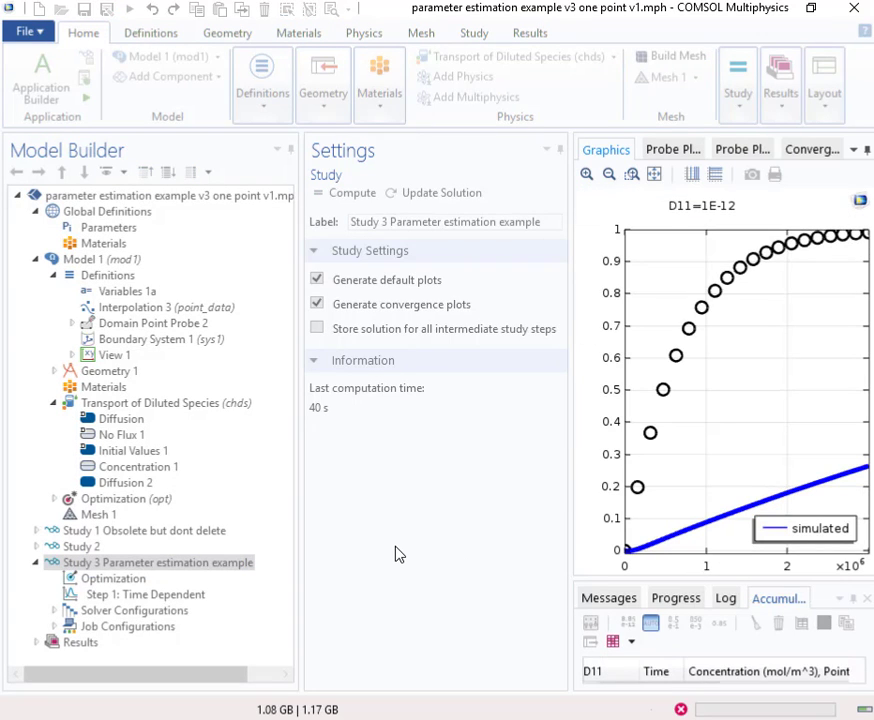
{"action": "left_click_drag", "start_coordinate": [568, 455], "coordinate": [436, 476]}
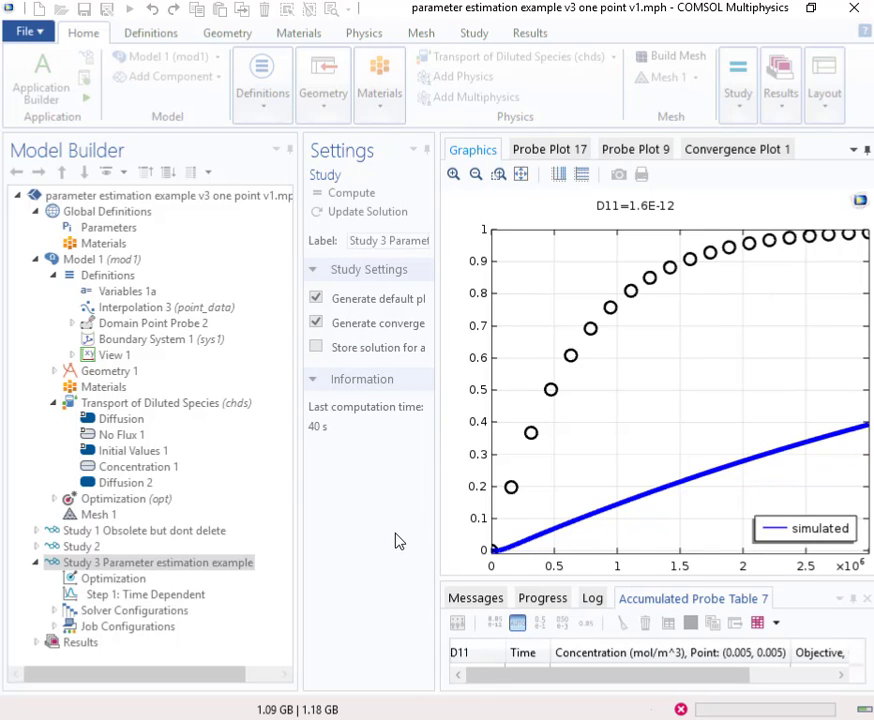